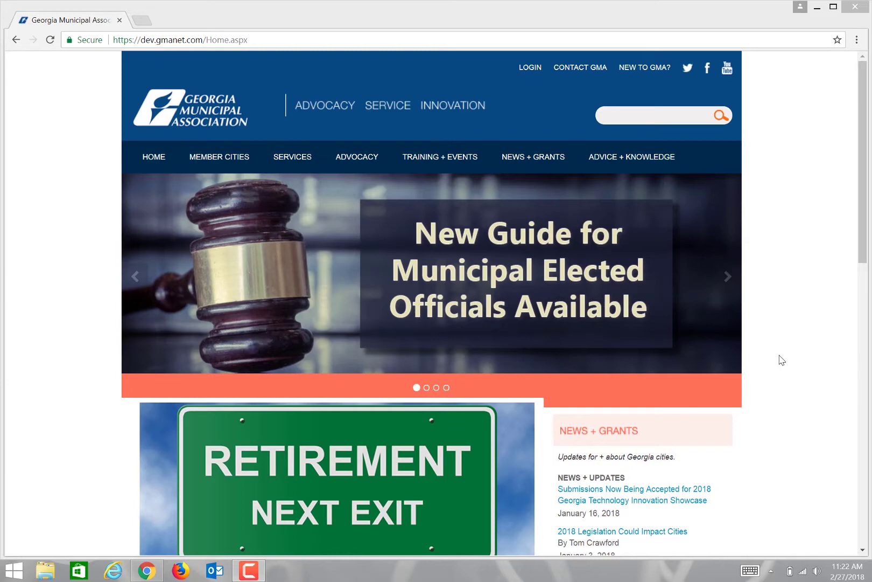
Step: Log on to the GMA member area with the saved user name and scroll to the Employer Retirement Portal
{"action": "left_click", "coordinate": [533, 69]}
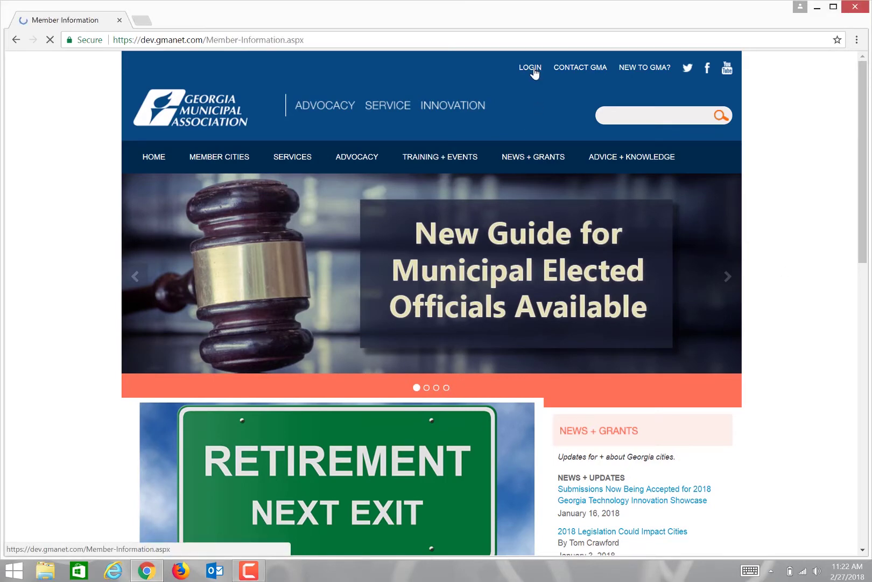
{"action": "left_click", "coordinate": [278, 420]}
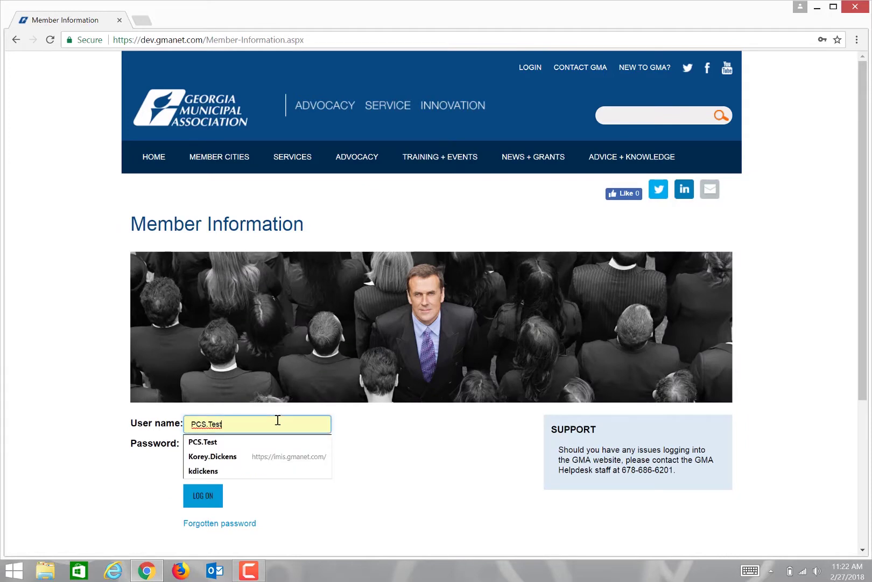
{"action": "left_click", "coordinate": [298, 442]}
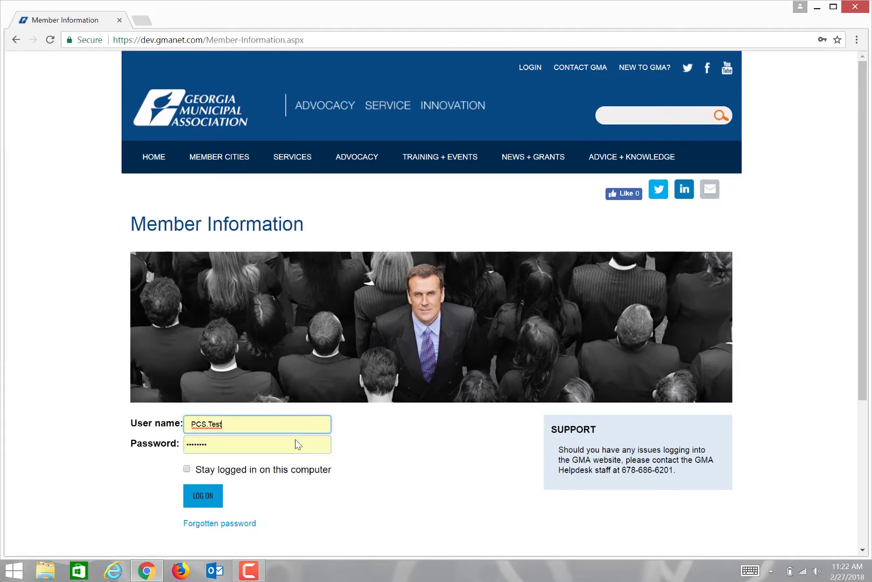
{"action": "left_click", "coordinate": [211, 502]}
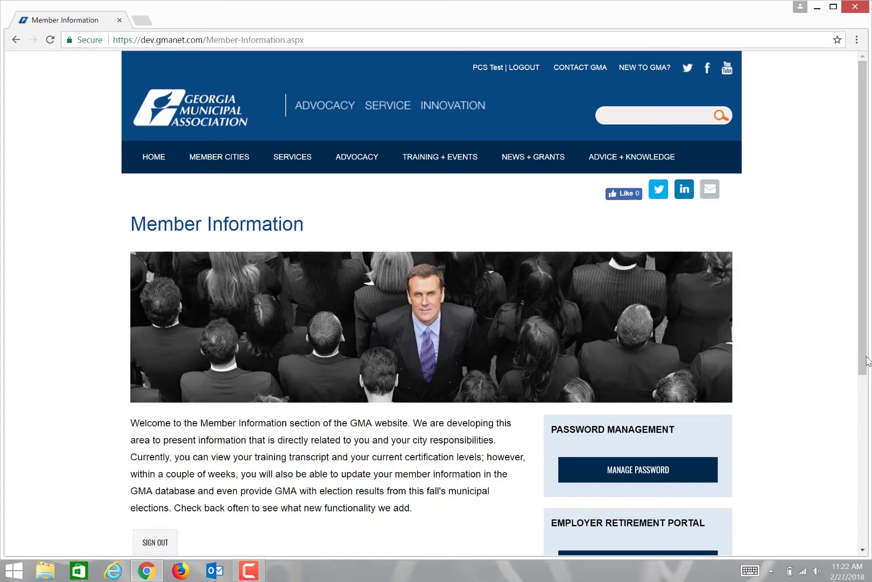
{"action": "left_click_drag", "start_coordinate": [863, 356], "coordinate": [863, 459]}
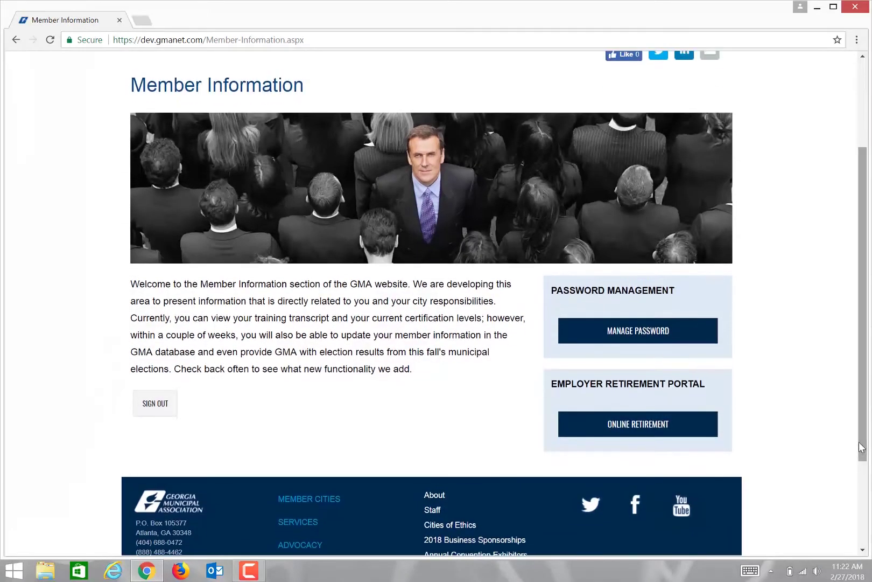
Step: Launch ONLINE RETIREMENT to enter CPAS Online's Employer Self Service portal
{"action": "left_click", "coordinate": [658, 429]}
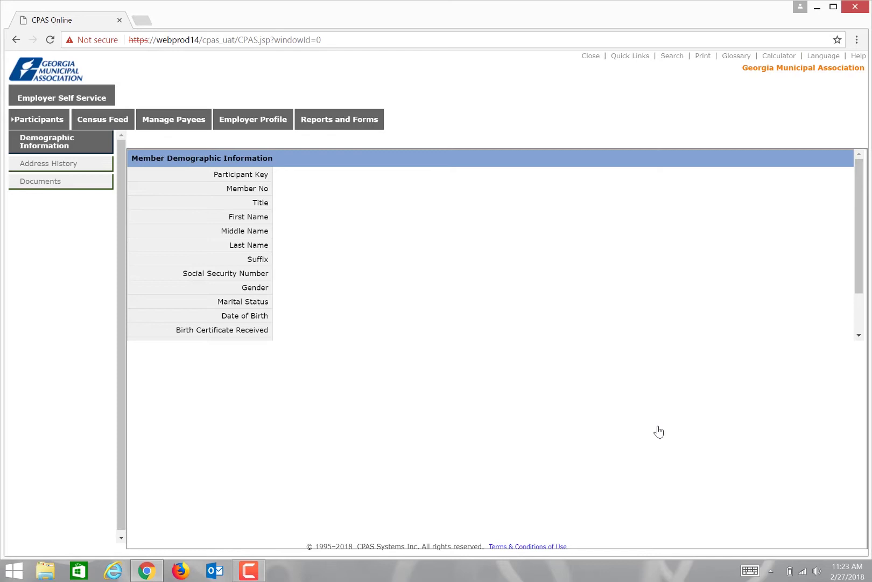
Step: Open the Census Feed run history for Anytown
{"action": "left_click", "coordinate": [123, 129]}
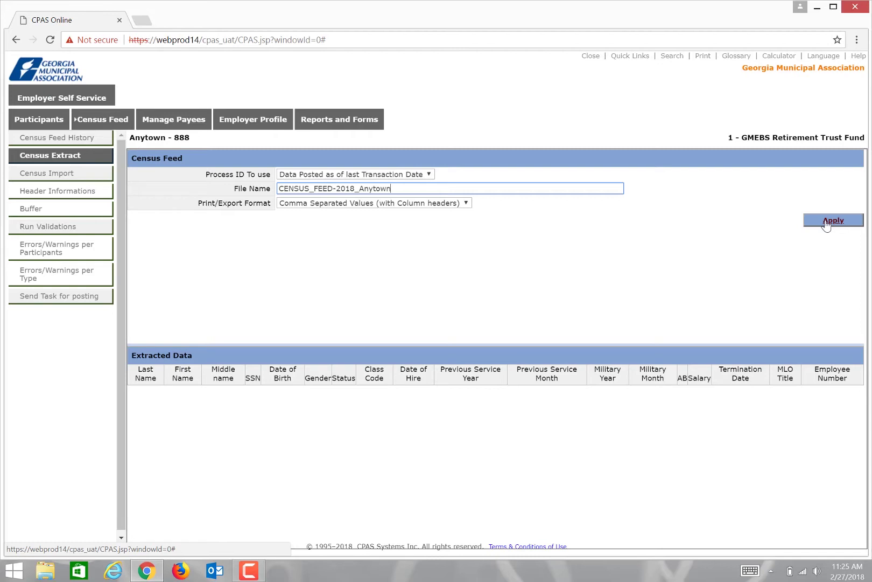
Step: Apply the census extract, enlarge the Extracted Data table, and export the 29 records as CSV
{"action": "left_click", "coordinate": [826, 224]}
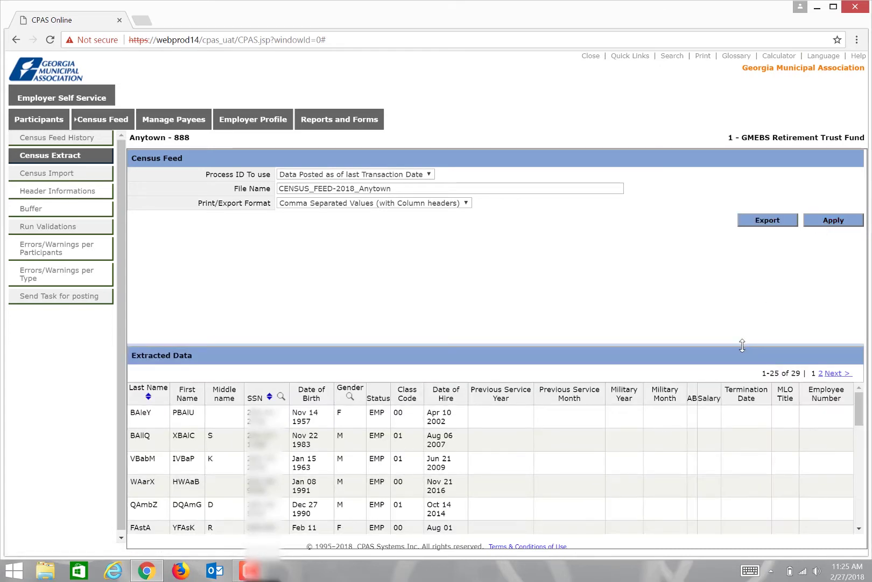
{"action": "left_click_drag", "start_coordinate": [743, 345], "coordinate": [780, 245]}
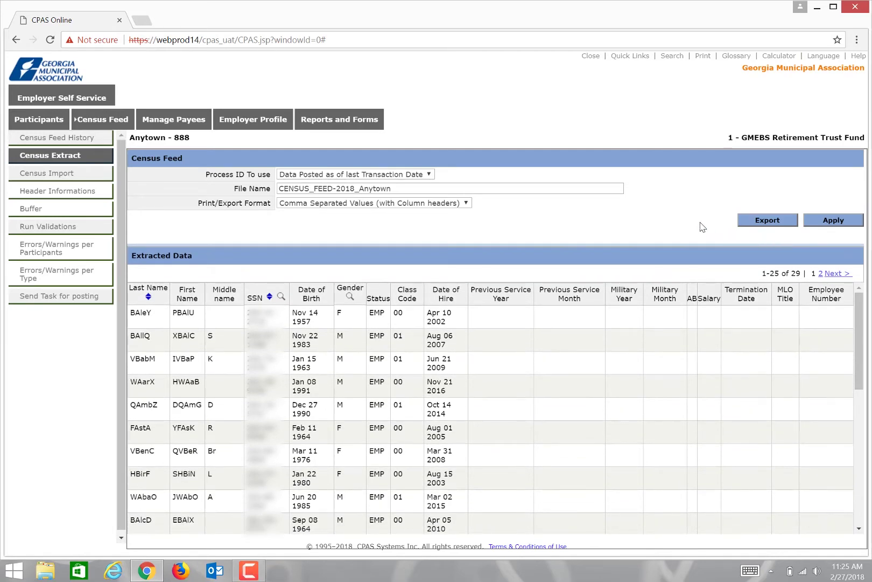
{"action": "left_click", "coordinate": [761, 223]}
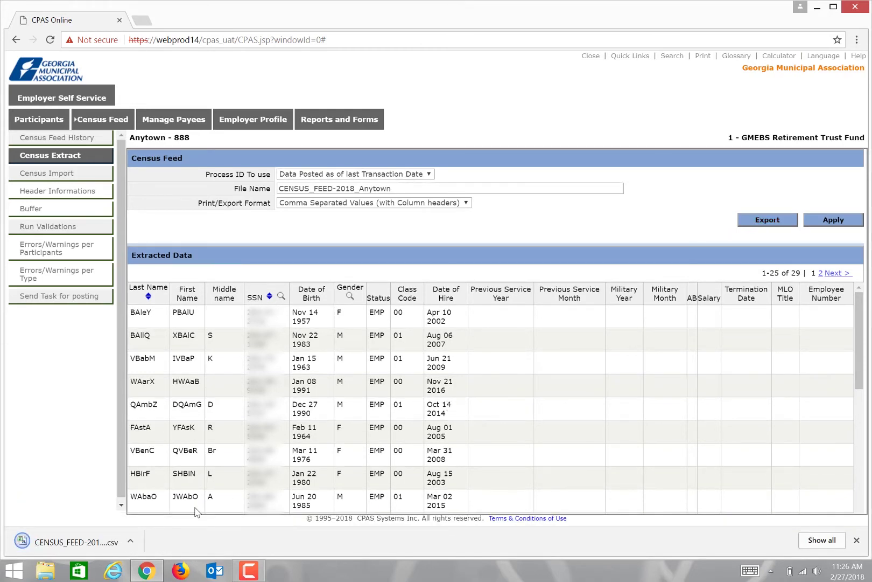
Step: Open the downloaded census CSV in Excel and widen columns A, B, C and Date of Birth
{"action": "left_click", "coordinate": [79, 549]}
{"action": "left_click", "coordinate": [81, 545]}
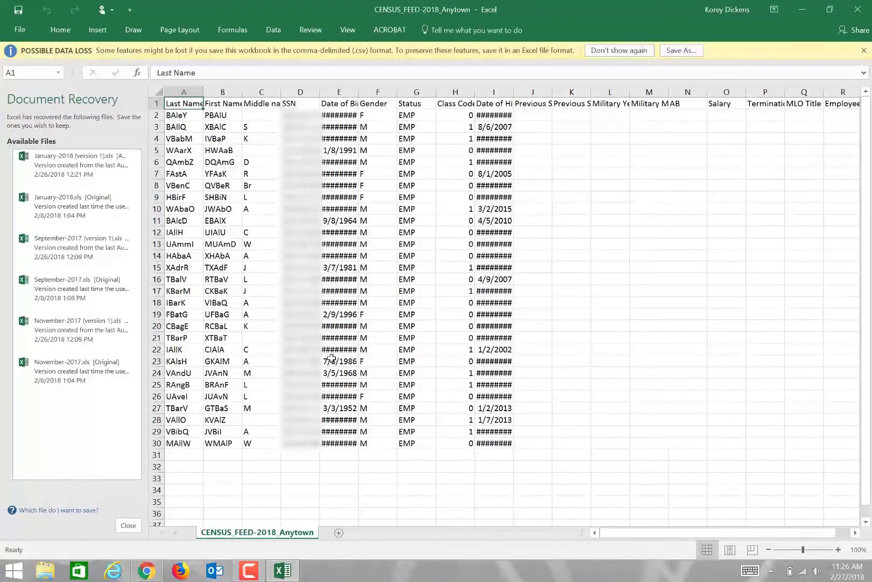
{"action": "left_click", "coordinate": [332, 359]}
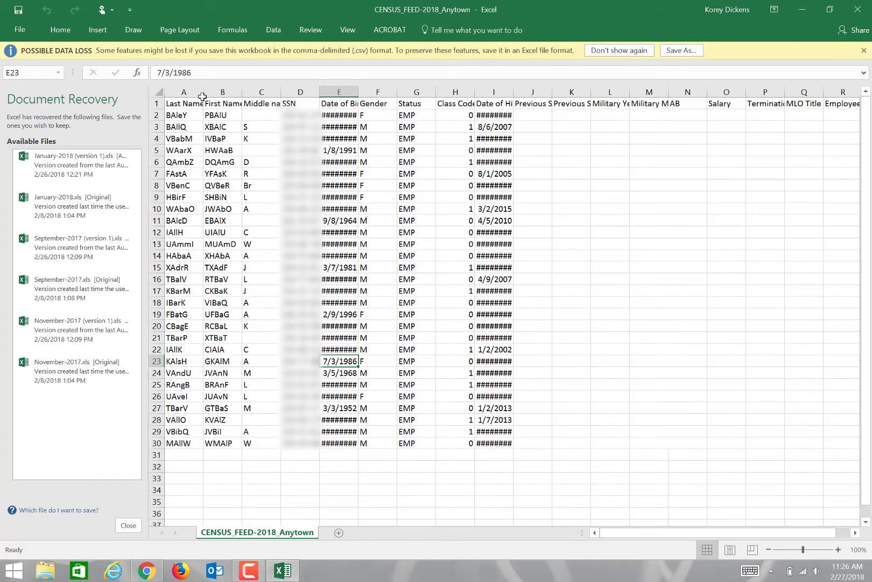
{"action": "left_click_drag", "start_coordinate": [203, 92], "coordinate": [249, 92]}
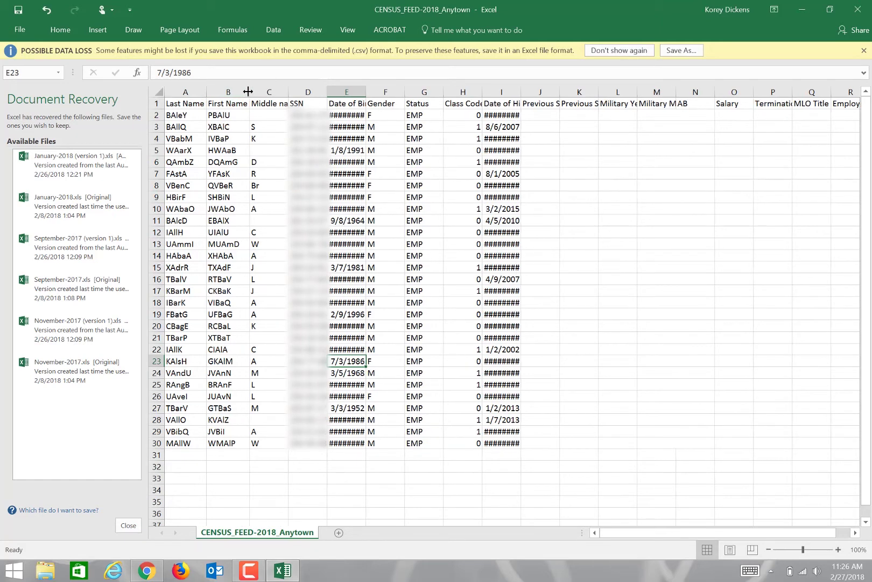
{"action": "double_click", "coordinate": [288, 92]}
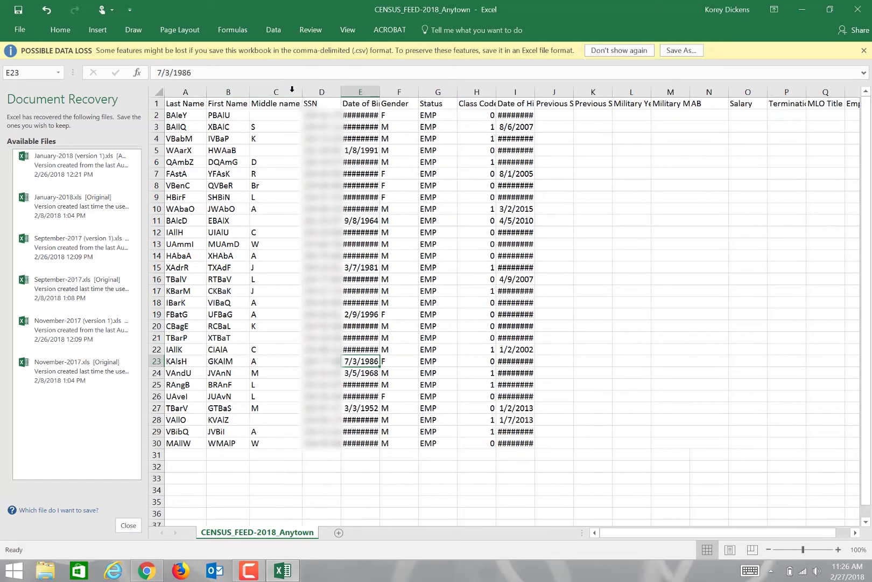
{"action": "double_click", "coordinate": [380, 92]}
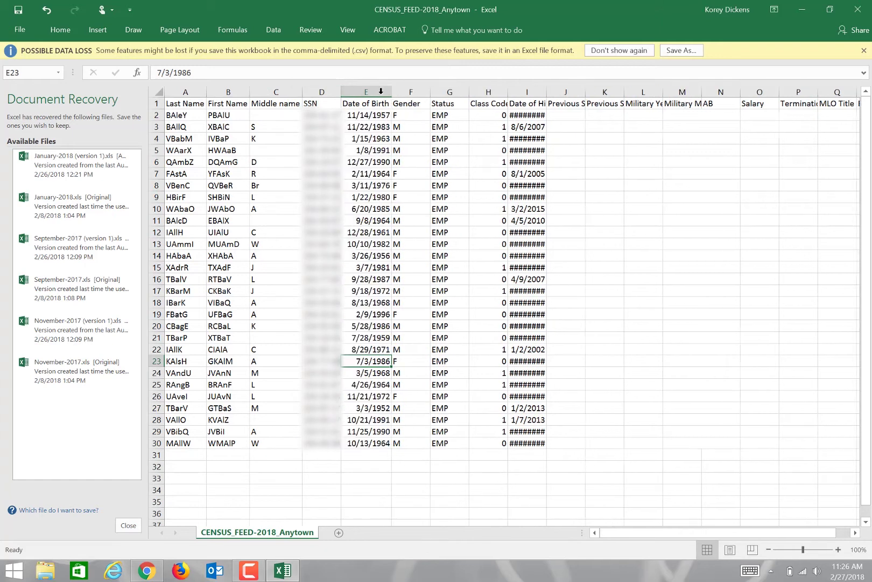
Step: Change B2's first name to PBAIUK, autofit column I, and retype I2's hire date as 4/10/2003
{"action": "double_click", "coordinate": [237, 117]}
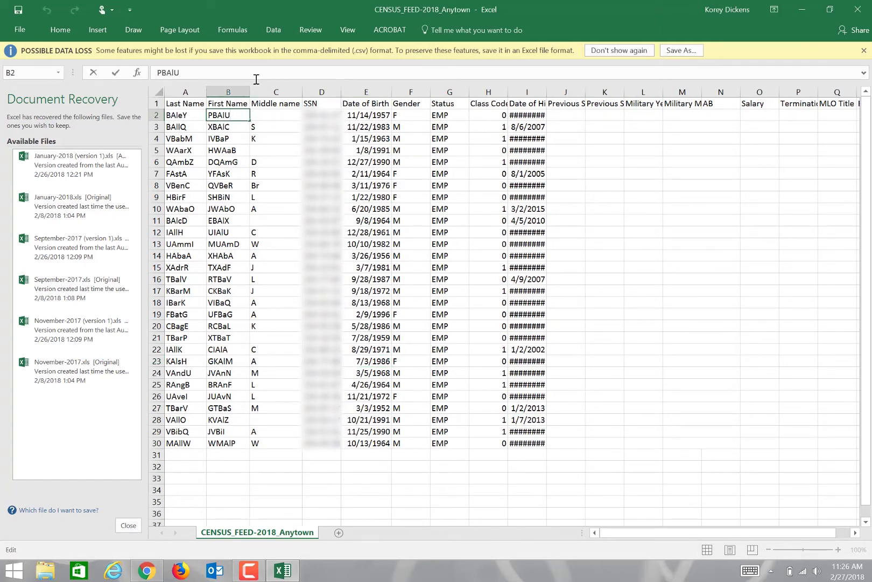
{"action": "type", "text": "K"}
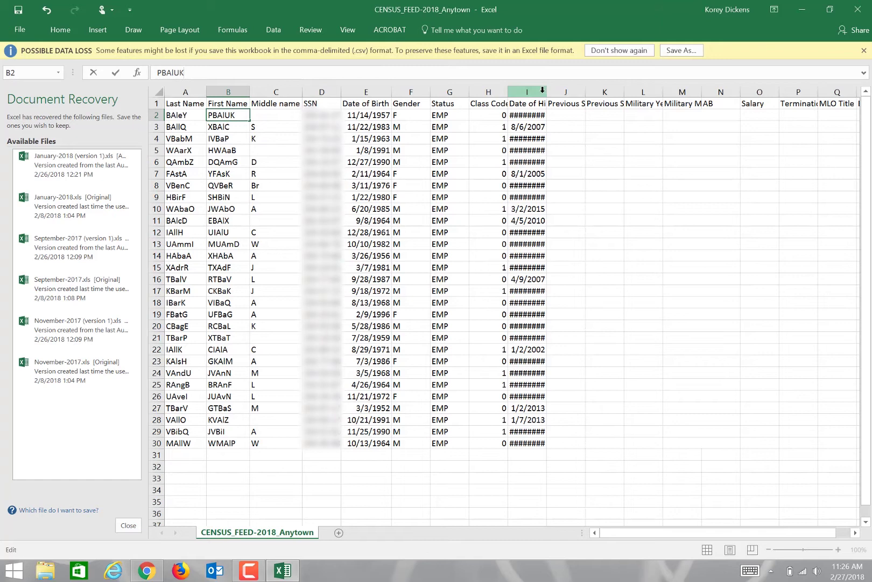
{"action": "left_click", "coordinate": [542, 92]}
{"action": "double_click", "coordinate": [547, 93]}
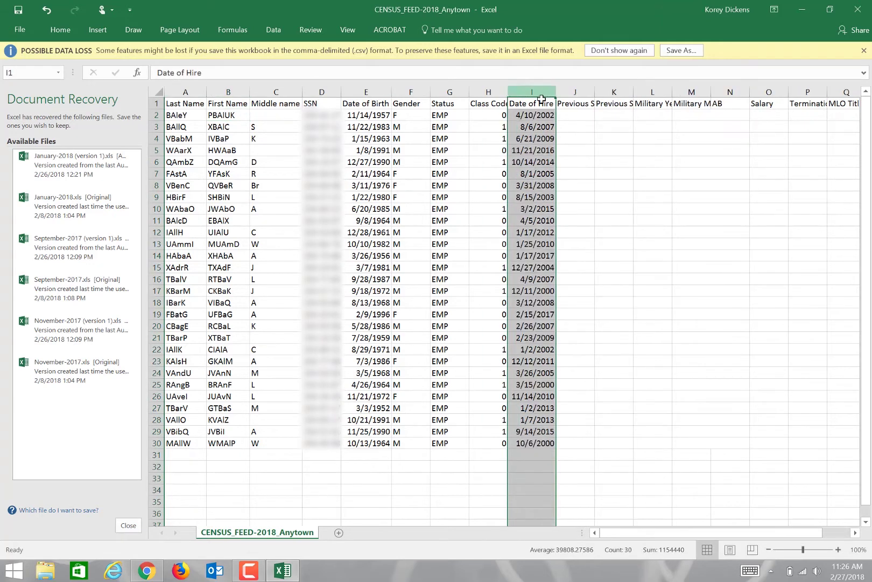
{"action": "left_click", "coordinate": [537, 115]}
{"action": "key", "text": "shift+Down"}
{"action": "key", "text": "shift+Down"}
{"action": "key", "text": "shift+Down"}
{"action": "key", "text": "shift+Down"}
{"action": "key", "text": "shift+Down"}
{"action": "key", "text": "shift+Down"}
{"action": "key", "text": "shift+Down"}
{"action": "left_click", "coordinate": [537, 115]}
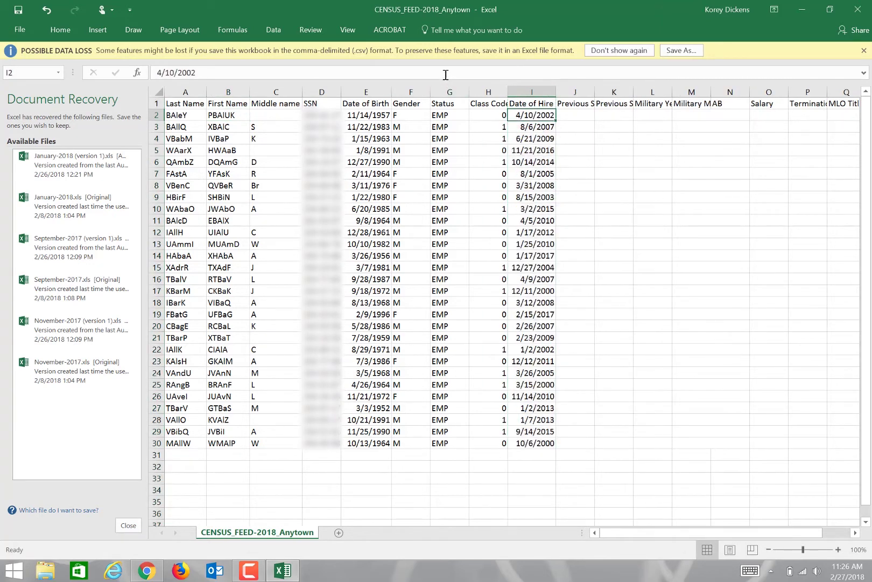
{"action": "left_click", "coordinate": [446, 73]}
{"action": "key", "text": "BackSpace"}
{"action": "type", "text": "3"}
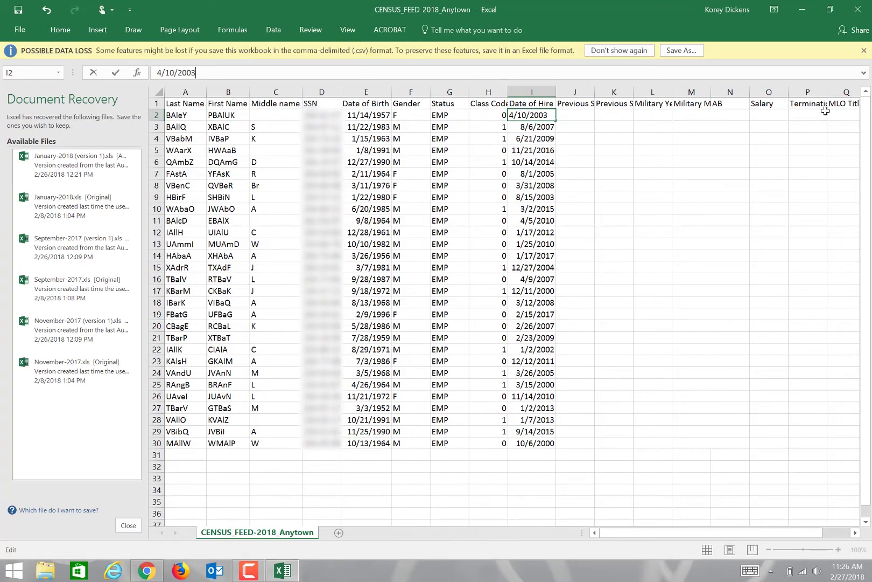
Step: Enter a salary of 50000 for the first employee in row 2
{"action": "right_click", "coordinate": [819, 115]}
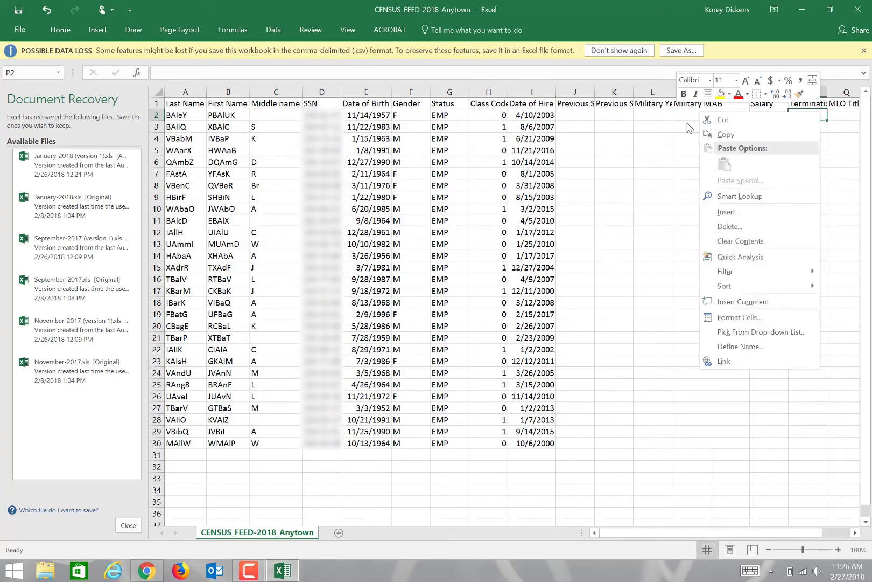
{"action": "left_click", "coordinate": [689, 125]}
{"action": "left_click", "coordinate": [757, 116]}
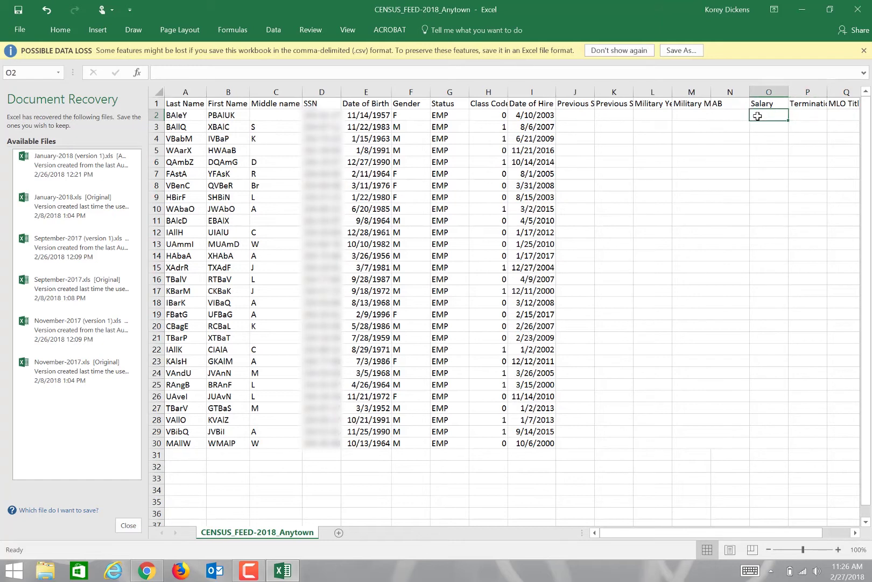
{"action": "type", "text": "50000"}
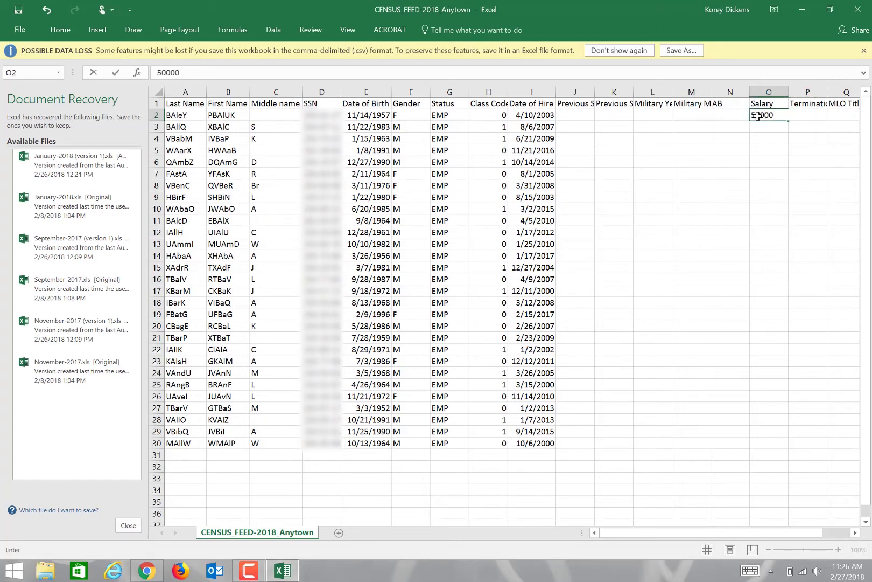
{"action": "key", "text": "Tab"}
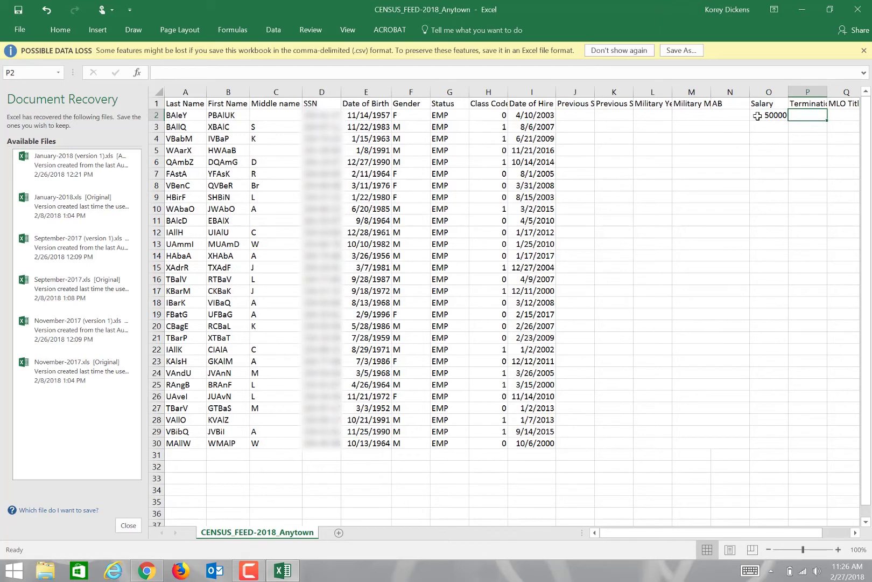
{"action": "key", "text": "Tab"}
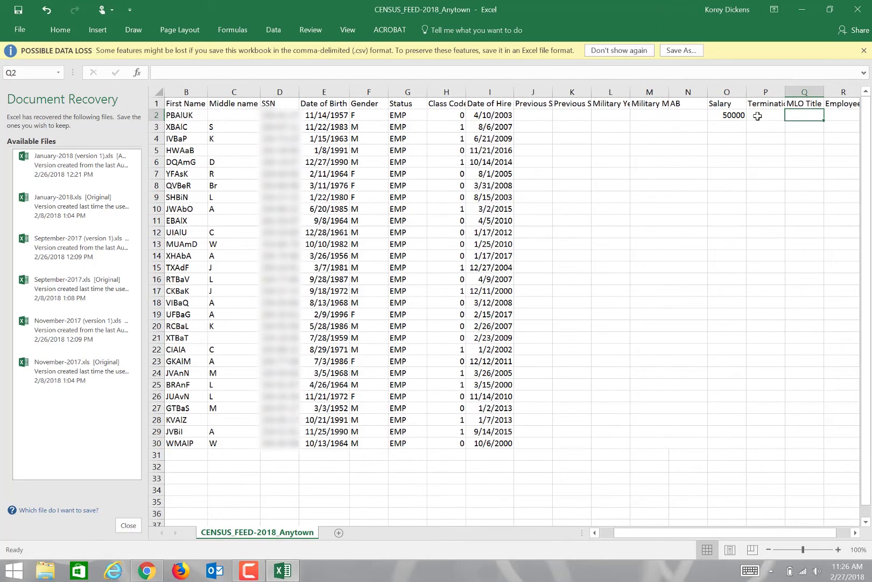
Step: Set the row 3 employee's termination date to 2/12/2018
{"action": "left_click", "coordinate": [757, 116]}
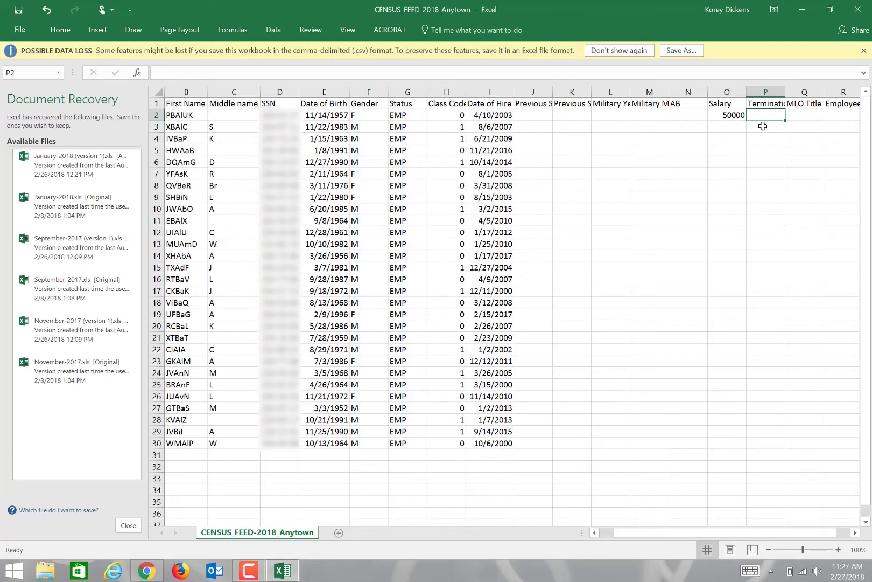
{"action": "left_click", "coordinate": [763, 125]}
{"action": "double_click", "coordinate": [763, 126]}
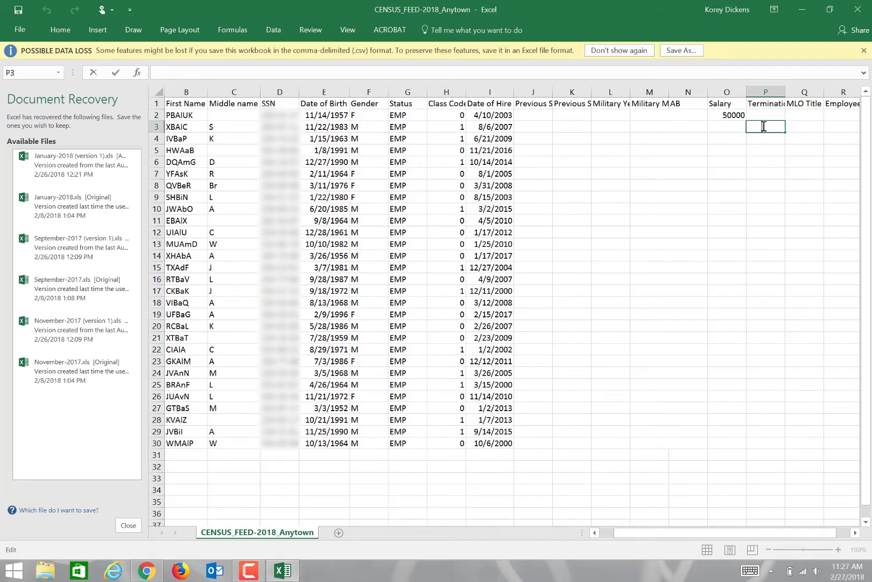
{"action": "type", "text": "2/12/2018"}
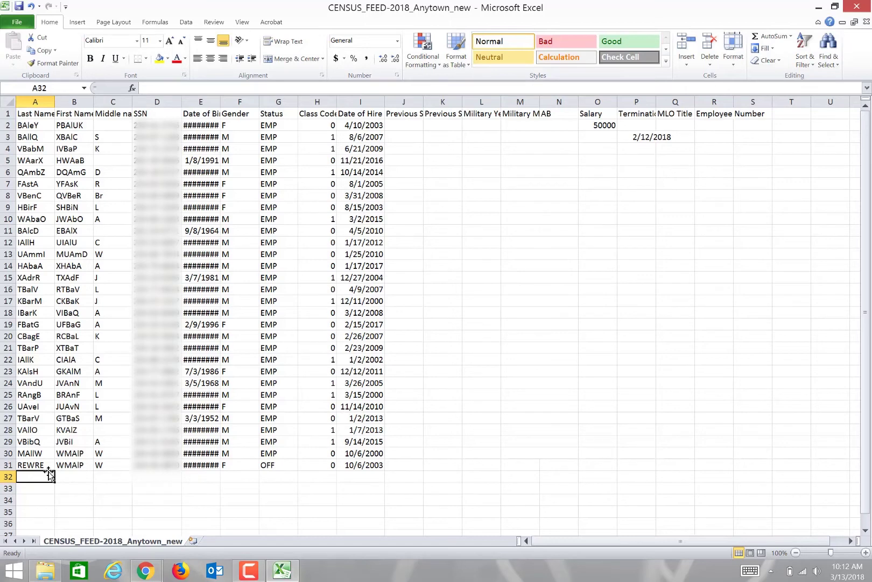
Step: Enter the new employee's last name, first name, middle initial and SSN in row 32
{"action": "type", "text": "JDKFJD"}
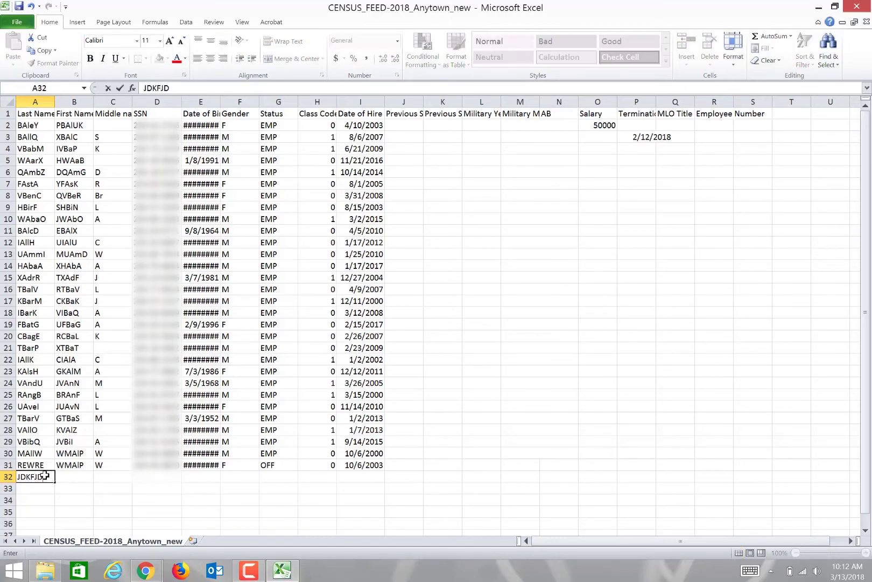
{"action": "key", "text": "Tab"}
{"action": "type", "text": "YOD"}
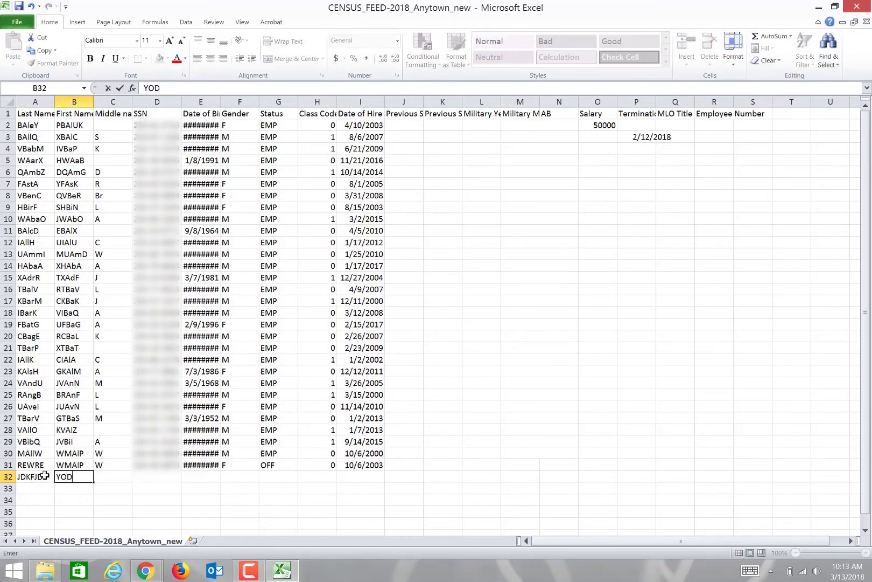
{"action": "type", "text": "FSd"}
{"action": "key", "text": "BackSpace"}
{"action": "type", "text": "e"}
{"action": "key", "text": "Tab"}
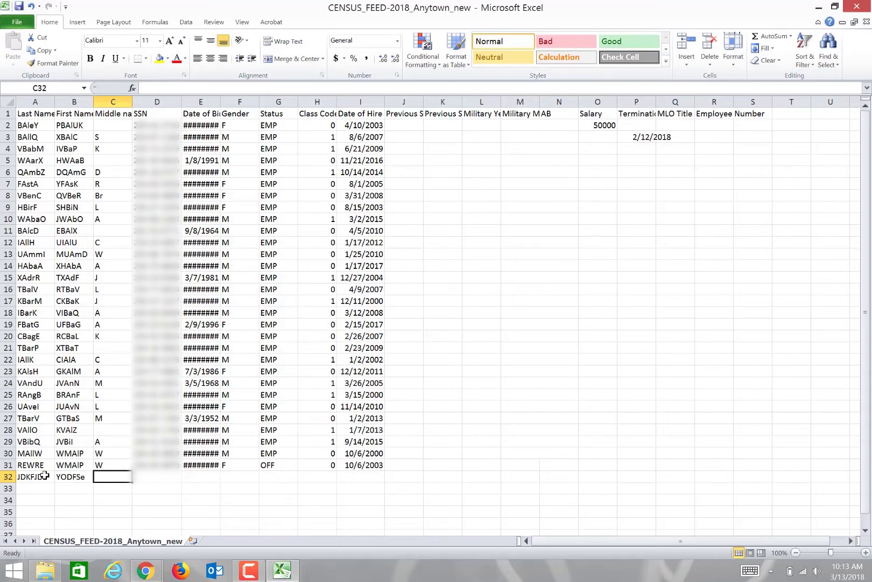
{"action": "type", "text": "H"}
{"action": "key", "text": "Tab"}
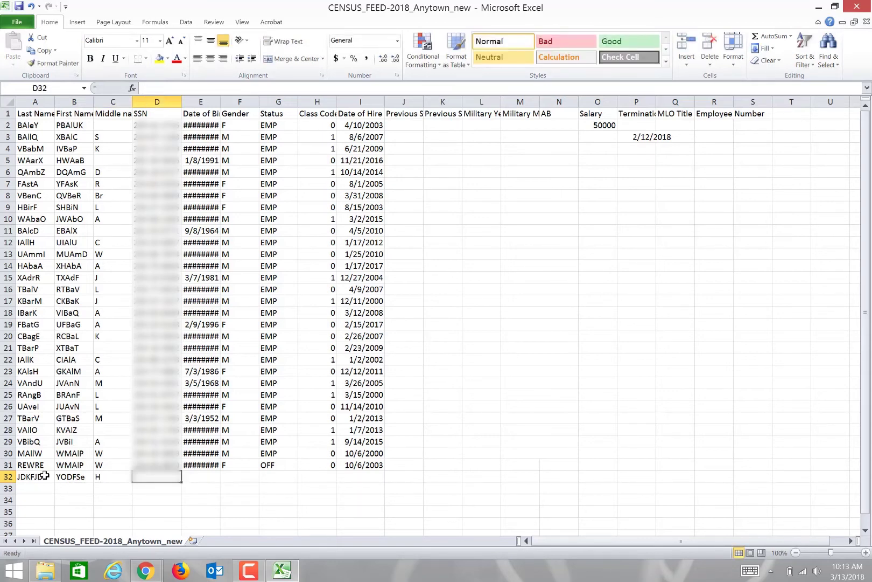
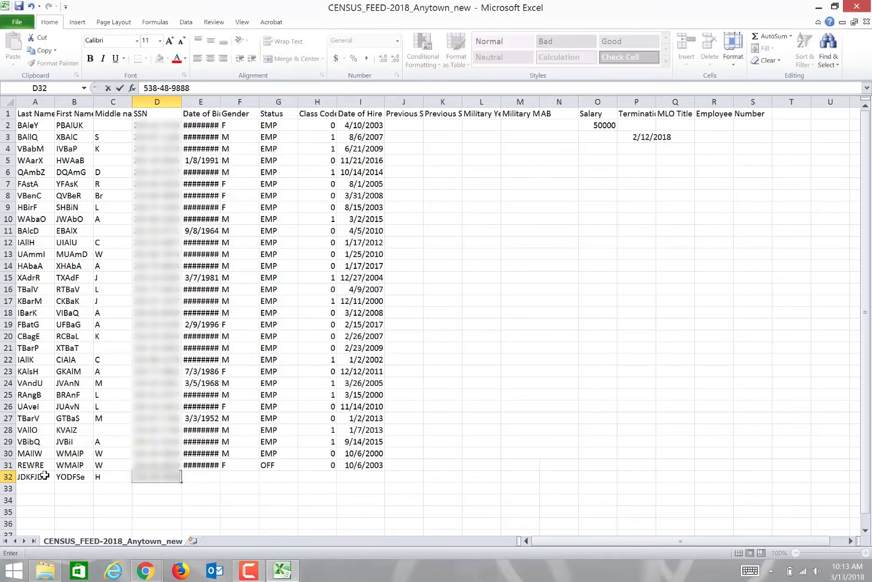
{"action": "key", "text": "Tab"}
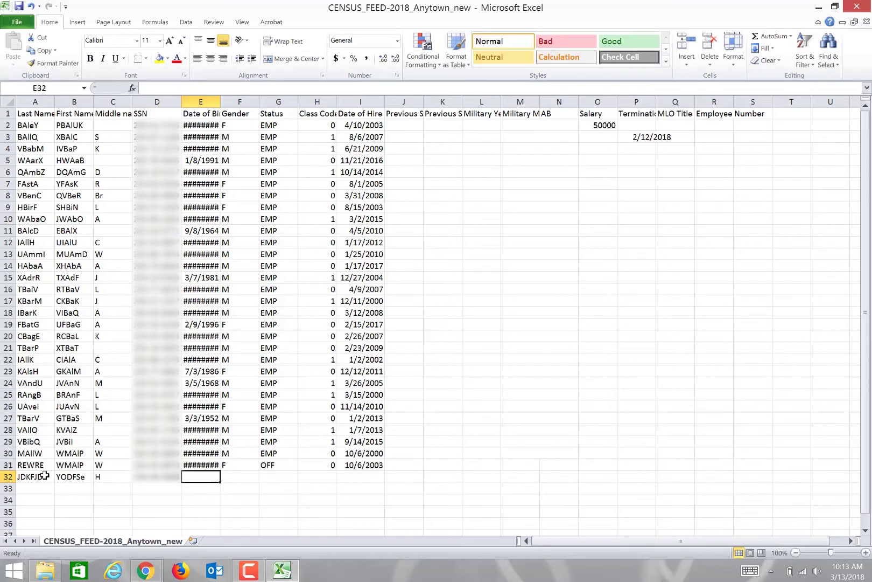
Step: Fill in birth date 03/02/1980, gender F and status EMP for the new employee
{"action": "type", "text": "03/02/1"}
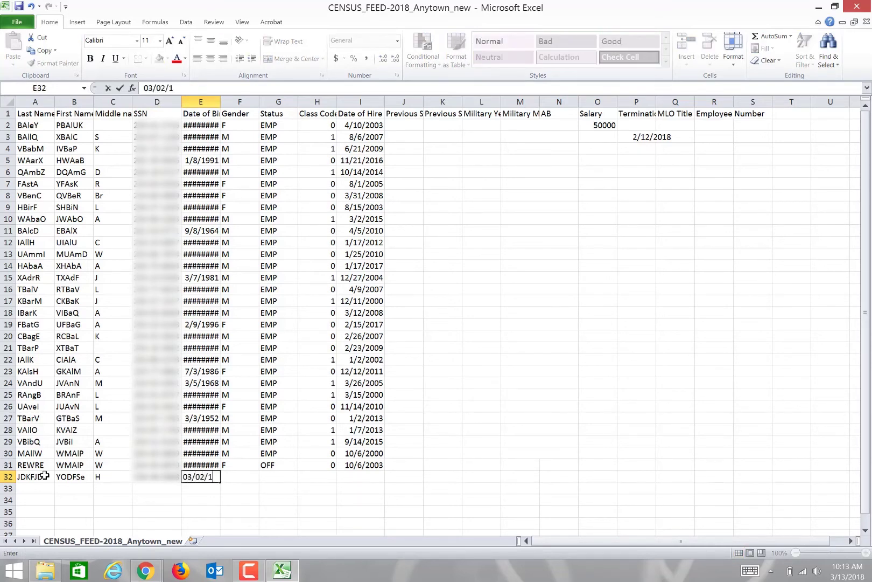
{"action": "type", "text": "980"}
{"action": "key", "text": "Tab"}
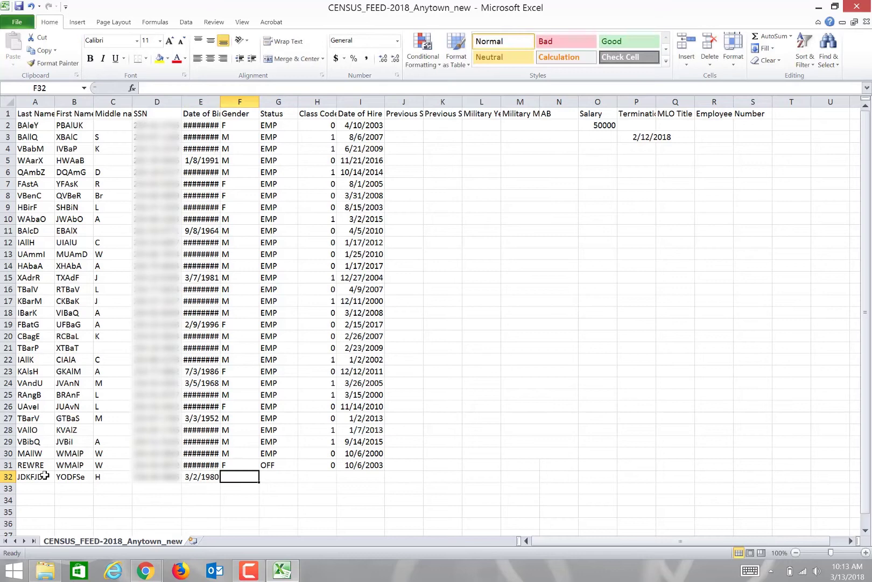
{"action": "type", "text": "F"}
{"action": "key", "text": "Tab"}
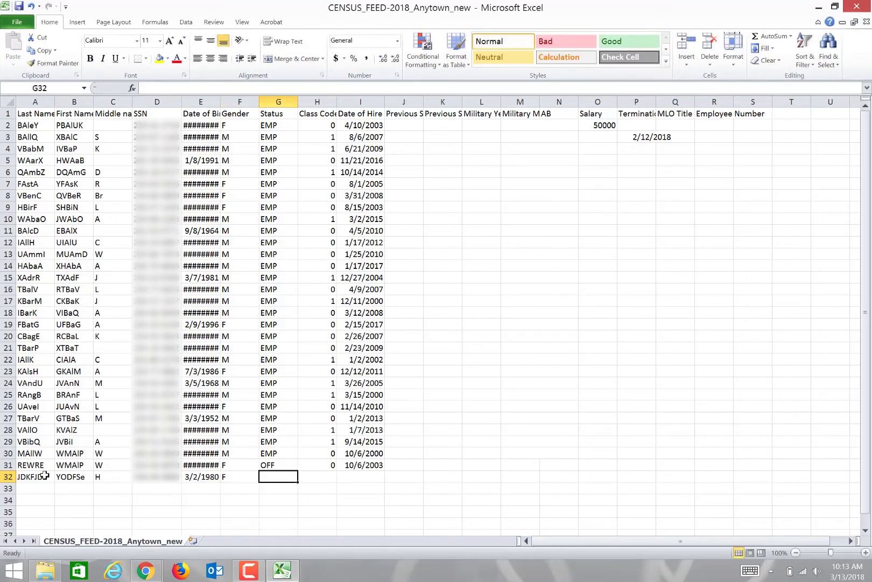
{"action": "type", "text": "EMP"}
{"action": "key", "text": "BackSpace"}
{"action": "key", "text": "BackSpace"}
{"action": "key", "text": "BackSpace"}
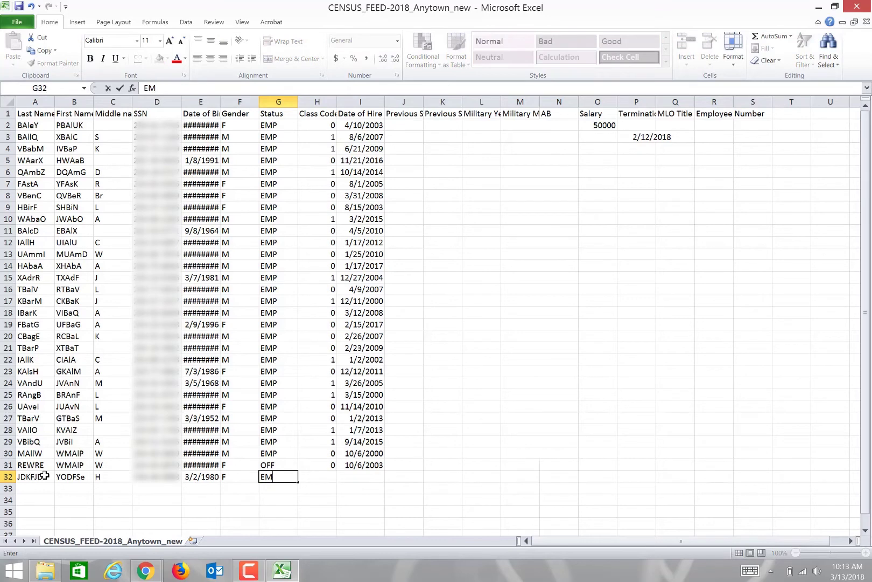
{"action": "type", "text": "OFF"}
{"action": "key", "text": "BackSpace"}
{"action": "key", "text": "BackSpace"}
{"action": "key", "text": "BackSpace"}
{"action": "type", "text": "EMP"}
{"action": "key", "text": "Tab"}
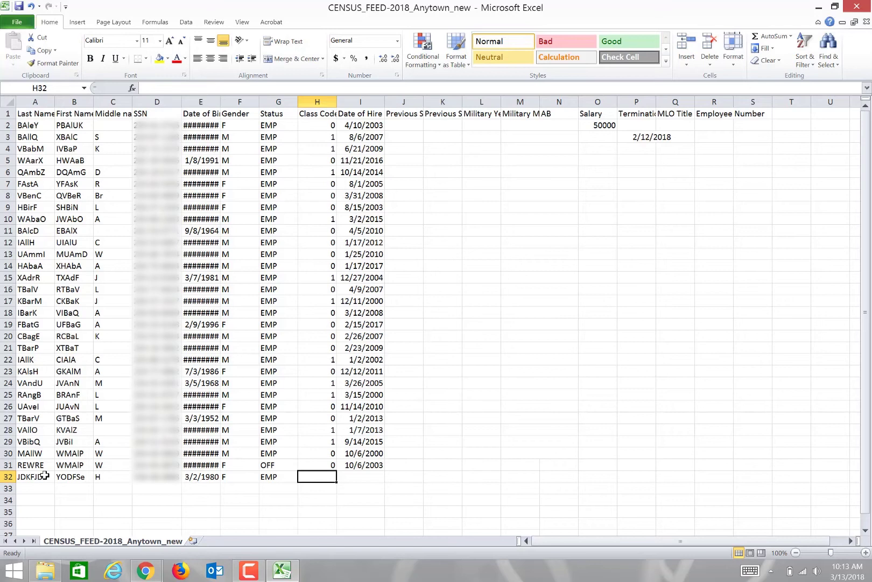
Step: Enter class code 1, hire date 10/3/2006 and salary 60000 for the new employee
{"action": "type", "text": "1"}
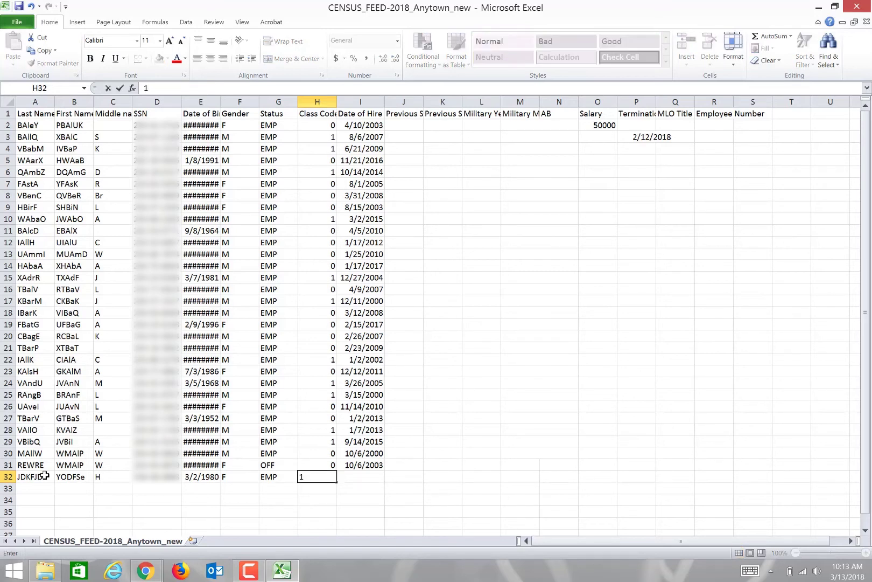
{"action": "key", "text": "Tab"}
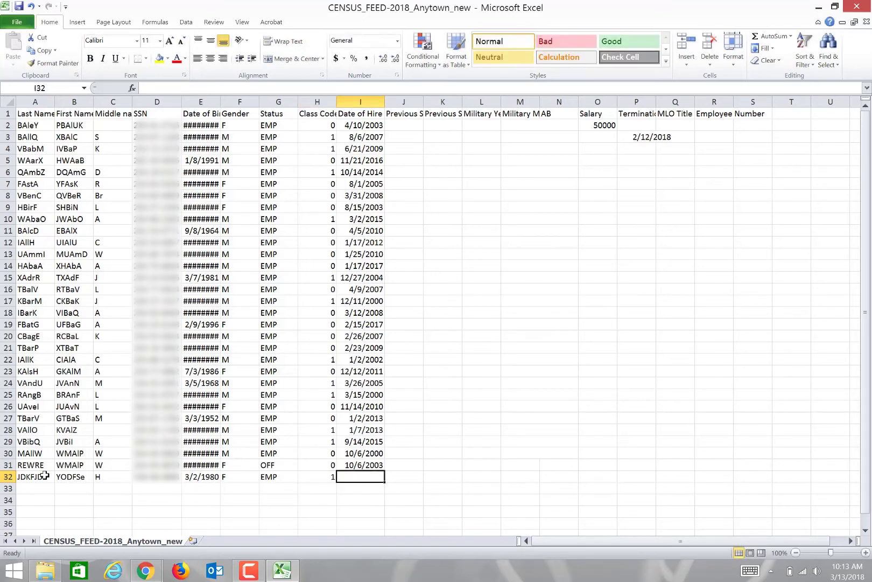
{"action": "type", "text": "10/3"}
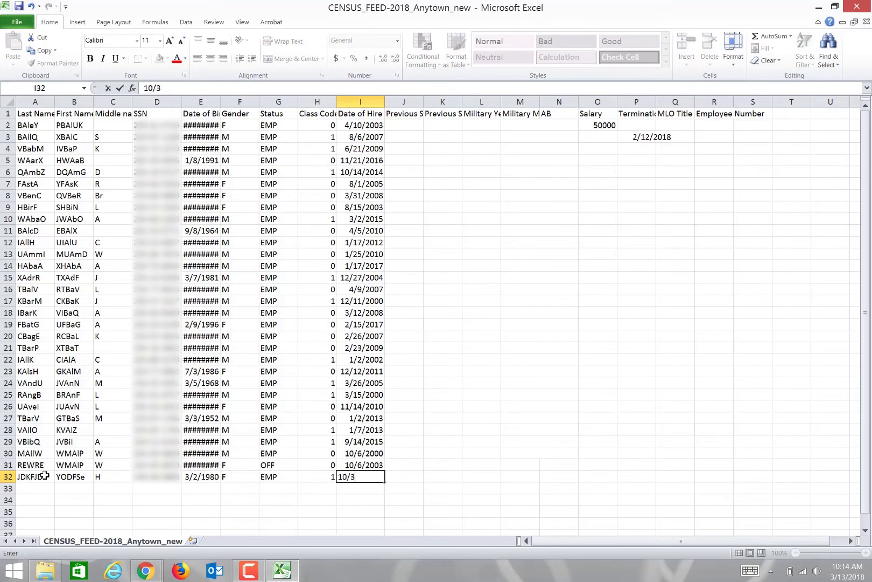
{"action": "type", "text": "/2006"}
{"action": "key", "text": "Tab"}
{"action": "key", "text": "Tab"}
{"action": "key", "text": "Tab"}
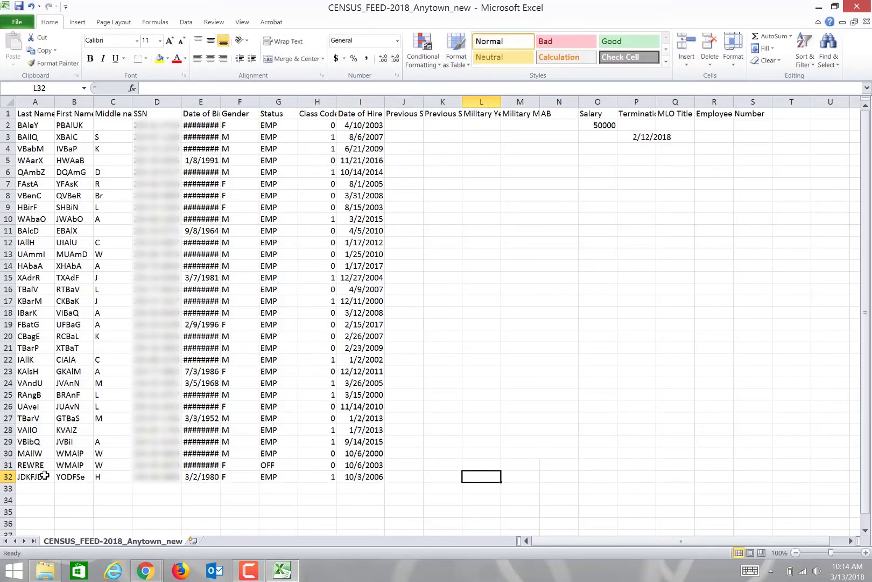
{"action": "key", "text": "Tab"}
{"action": "key", "text": "Tab"}
{"action": "key", "text": "Tab"}
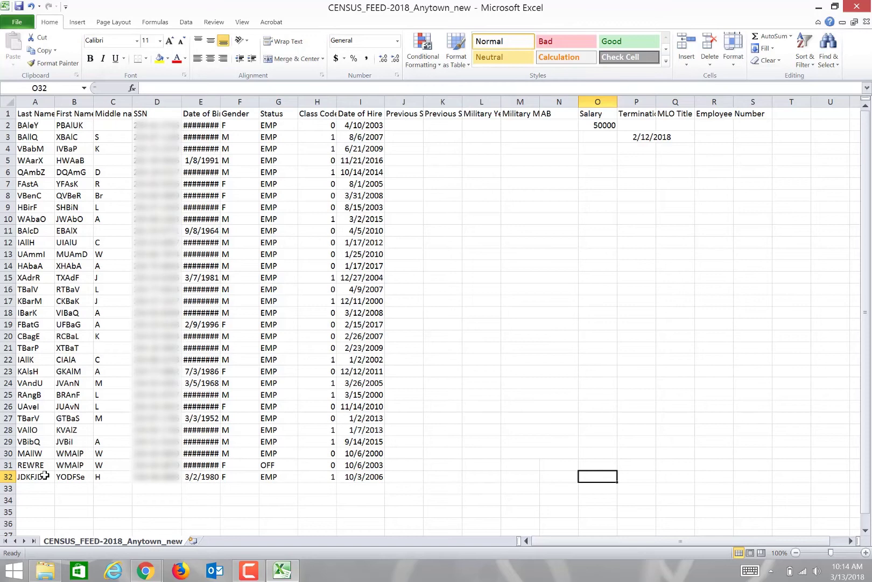
{"action": "type", "text": "60"}
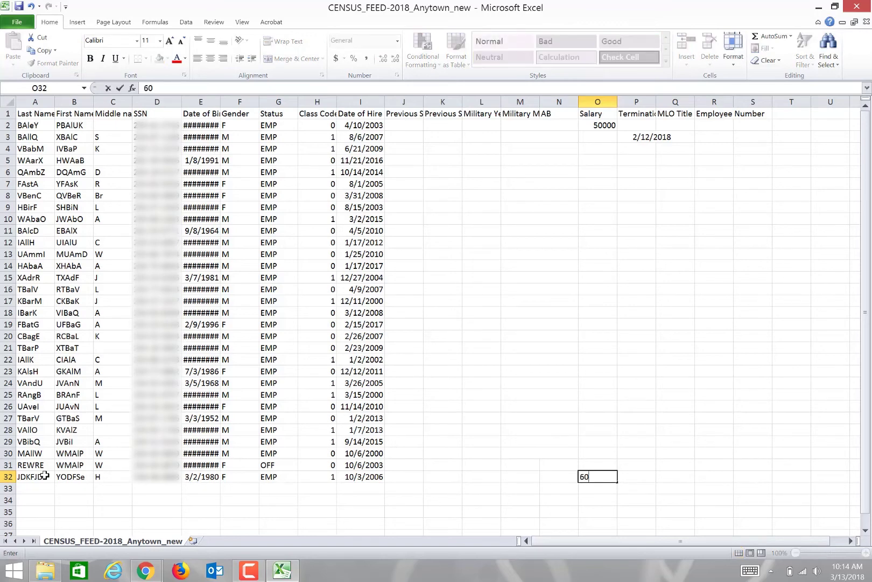
{"action": "type", "text": "000"}
{"action": "key", "text": "Tab"}
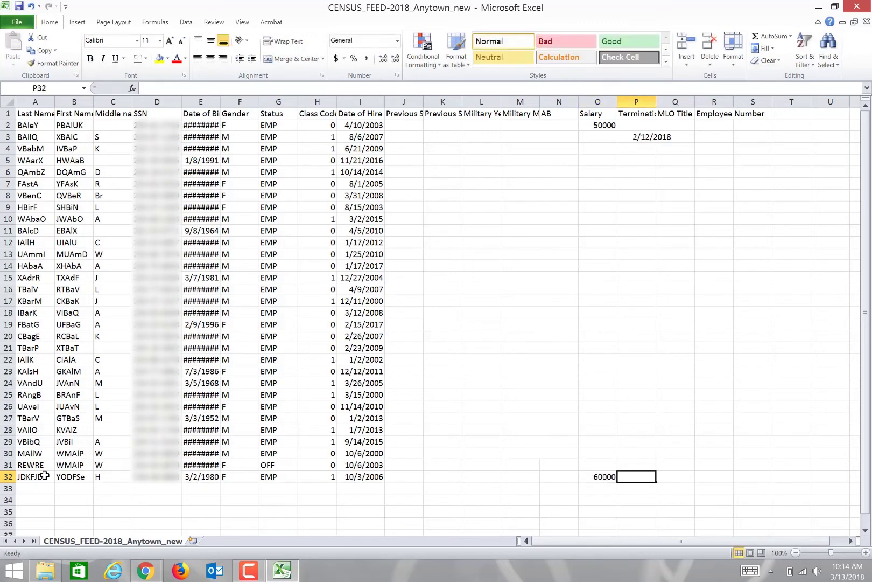
{"action": "key", "text": "Tab"}
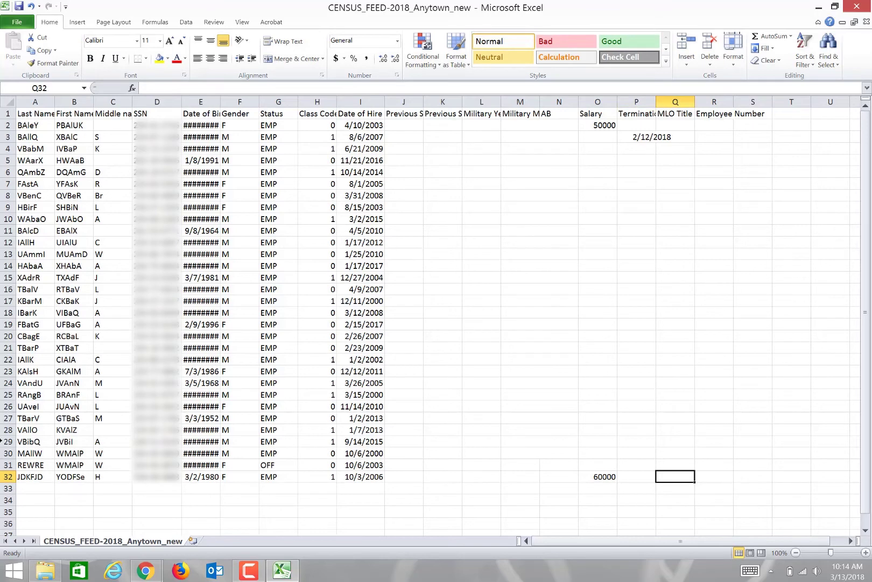
Step: Save the sheet as CSV CENSUS_FEED-2018_Anytown_new in Downloads and check E30's birth date
{"action": "left_click", "coordinate": [23, 26]}
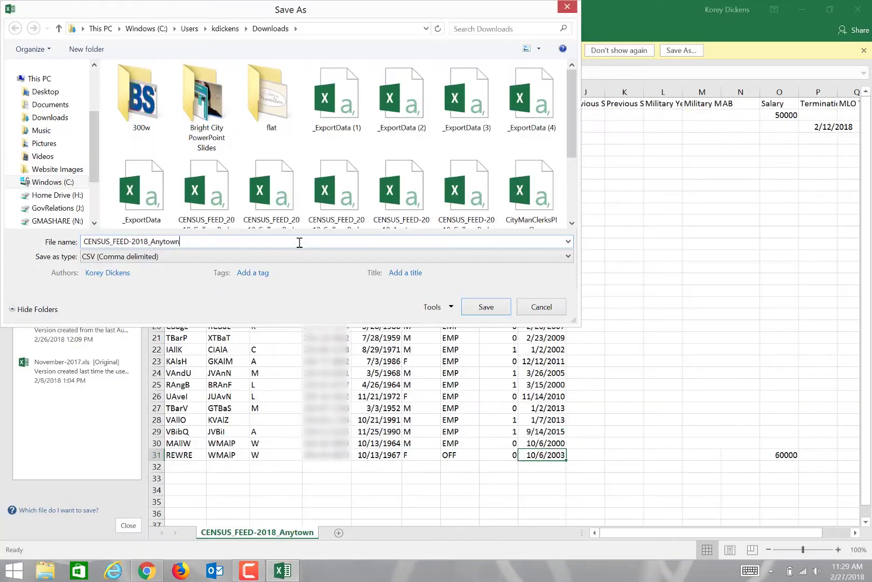
{"action": "type", "text": "_new"}
{"action": "left_click", "coordinate": [487, 307]}
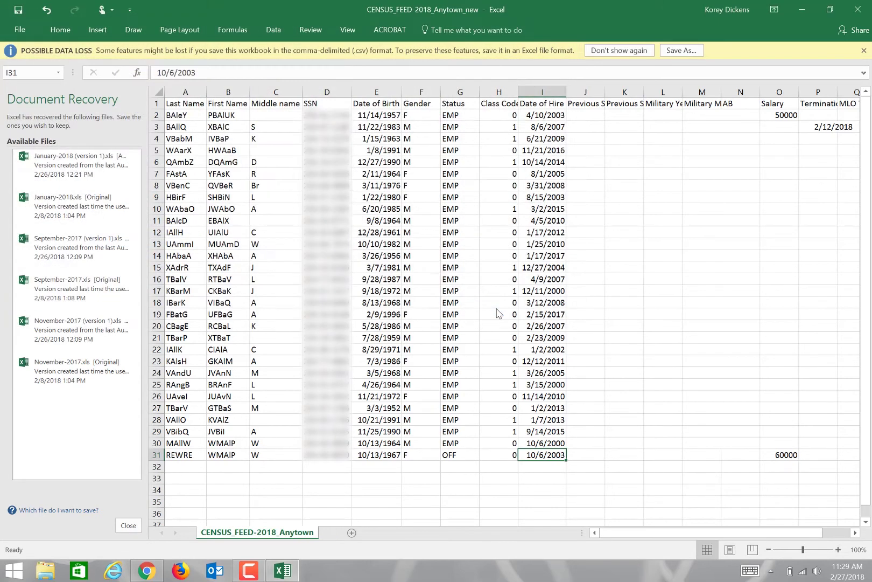
{"action": "left_click", "coordinate": [395, 442]}
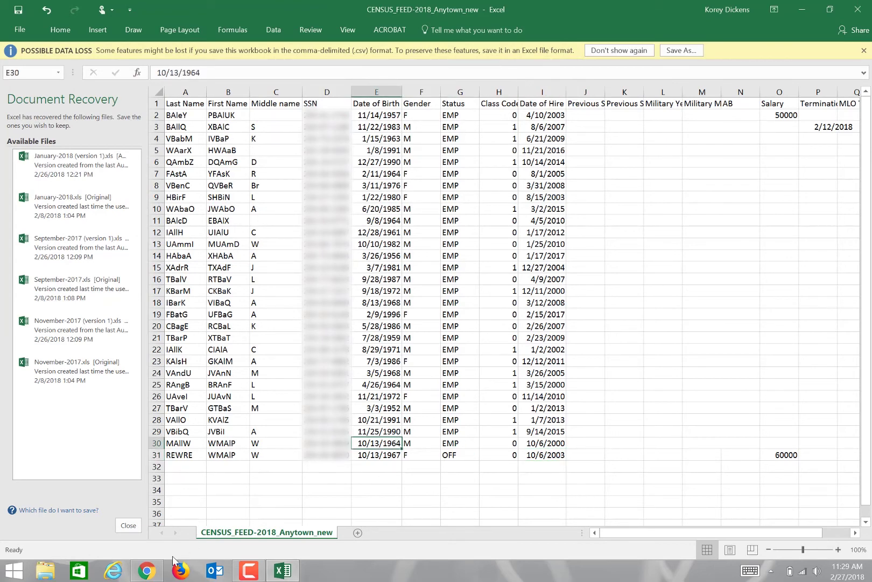
Step: Upload CENSUS_FEED-2018_Anytown_new on CPAS Online's Census Import page
{"action": "left_click", "coordinate": [151, 567]}
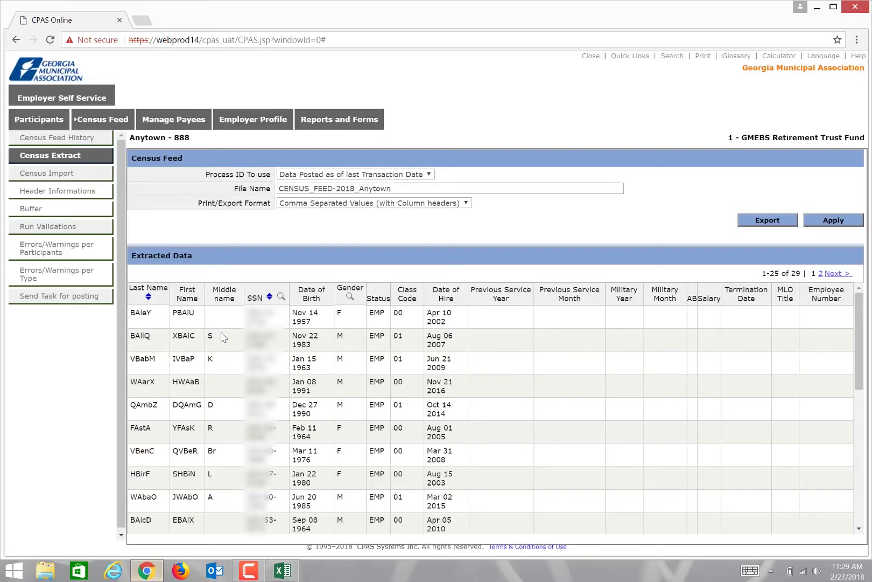
{"action": "left_click", "coordinate": [93, 177]}
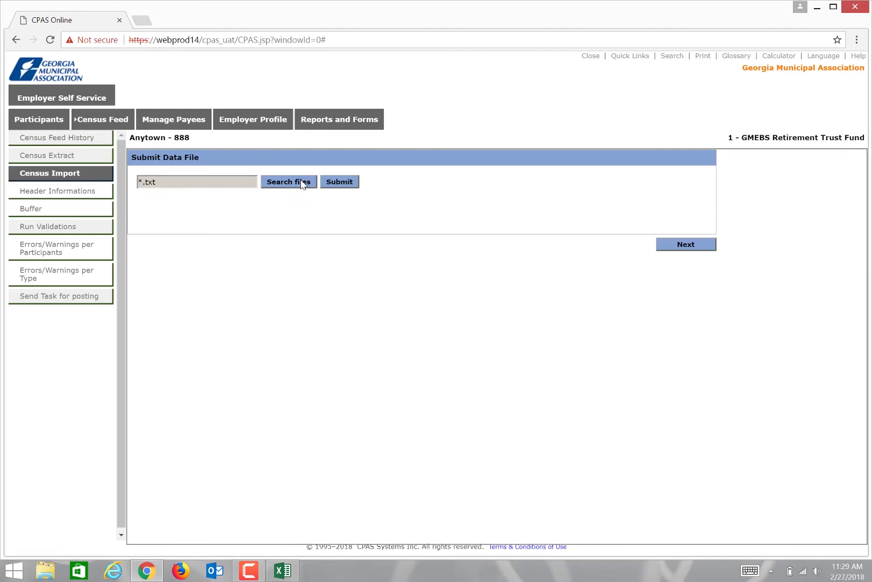
{"action": "left_click", "coordinate": [303, 184]}
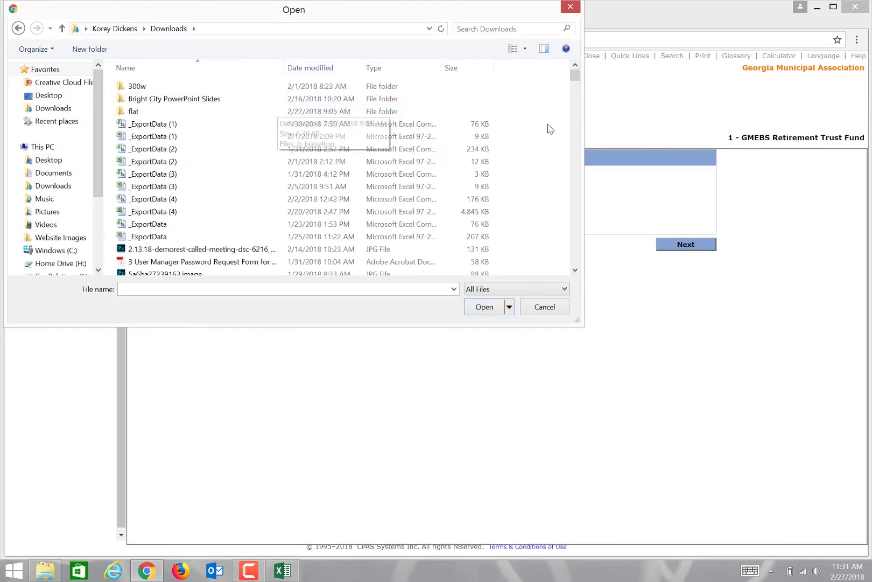
{"action": "left_click", "coordinate": [339, 74]}
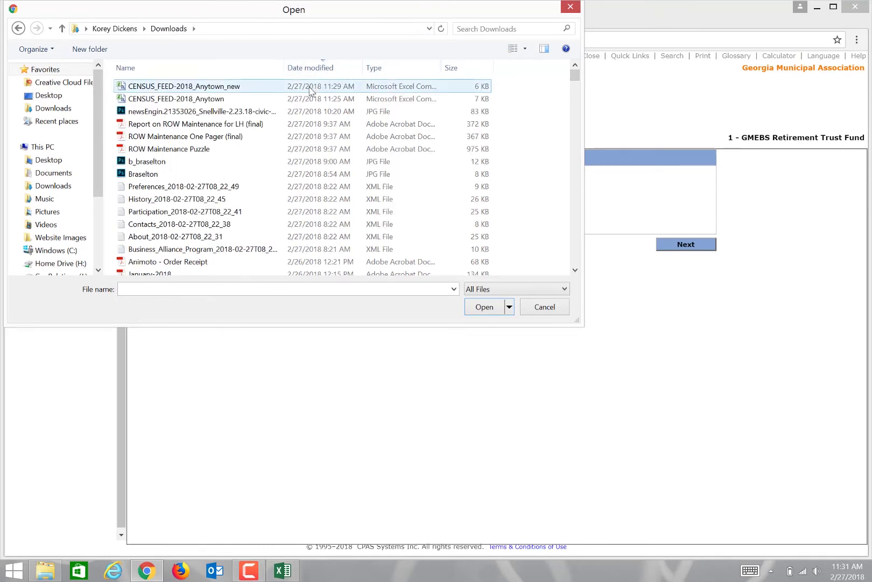
{"action": "left_click", "coordinate": [311, 87]}
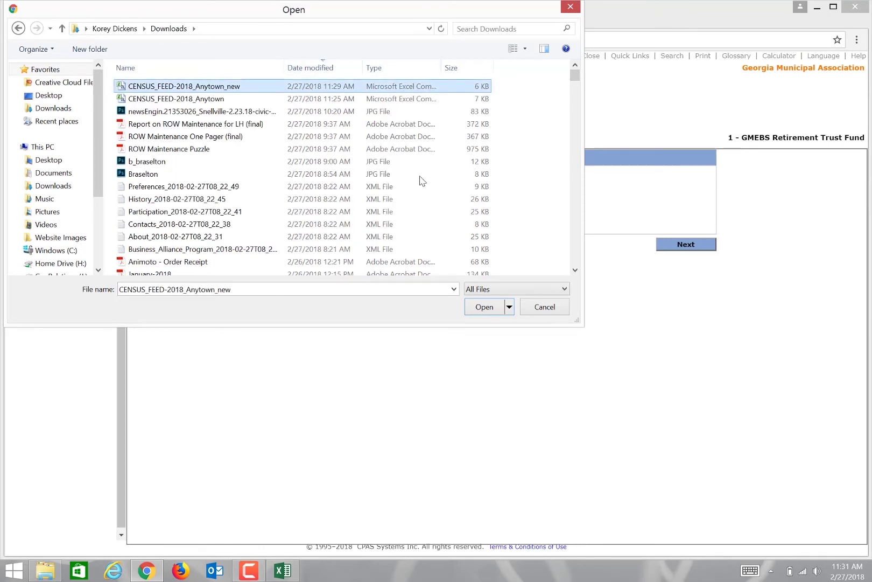
{"action": "left_click", "coordinate": [496, 307]}
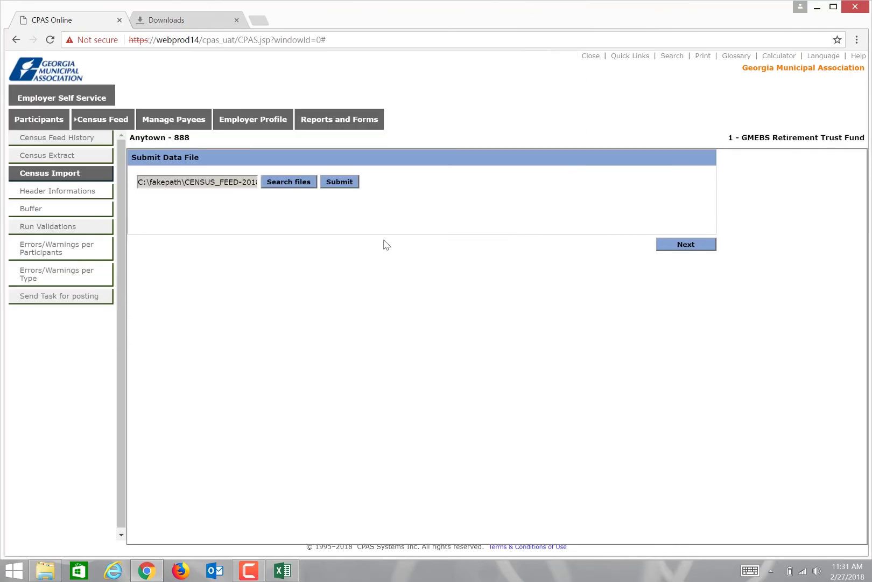
{"action": "left_click", "coordinate": [343, 185]}
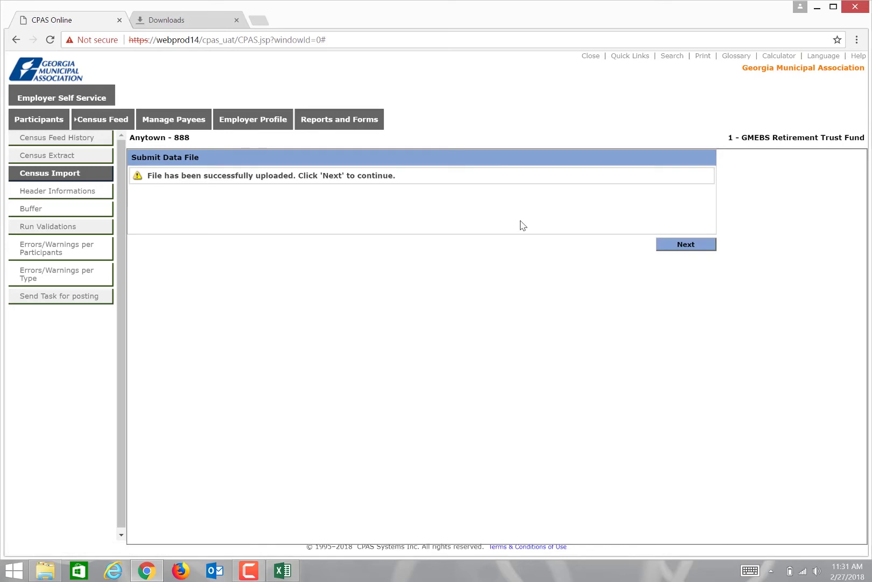
Step: Continue to the Summary and submit Import From File, creating process 57664
{"action": "left_click", "coordinate": [692, 245]}
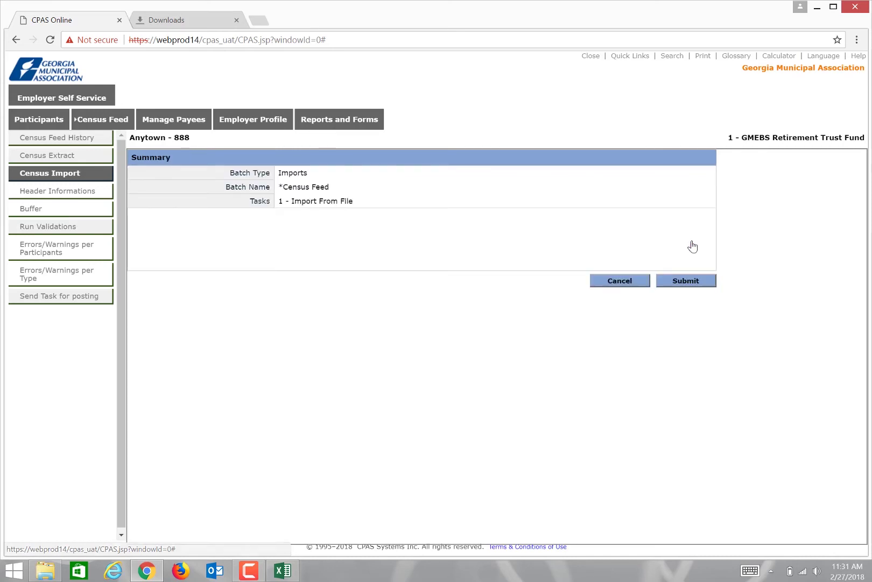
{"action": "left_click", "coordinate": [698, 287]}
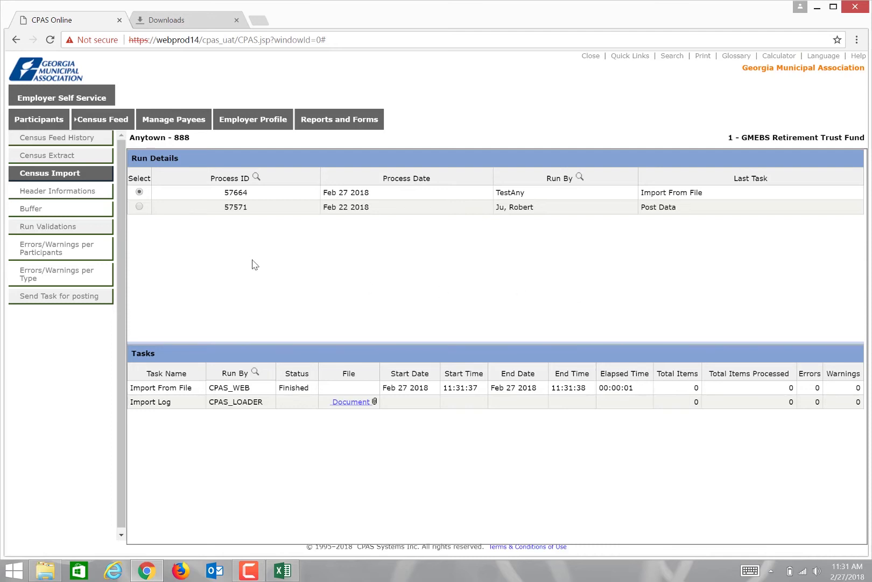
Step: Check the header dates for process 57664, then view the Census Buffer's 30 imported records
{"action": "left_click", "coordinate": [106, 192]}
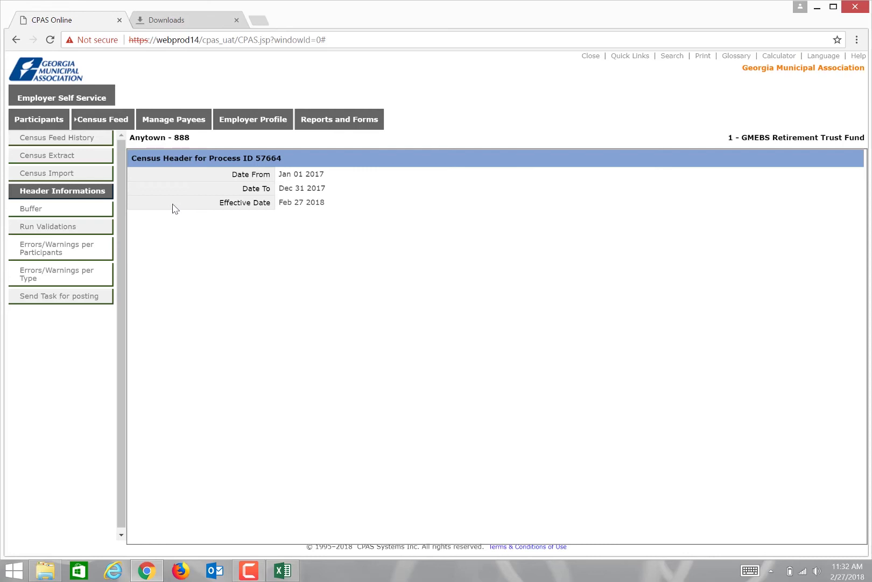
{"action": "left_click", "coordinate": [81, 212]}
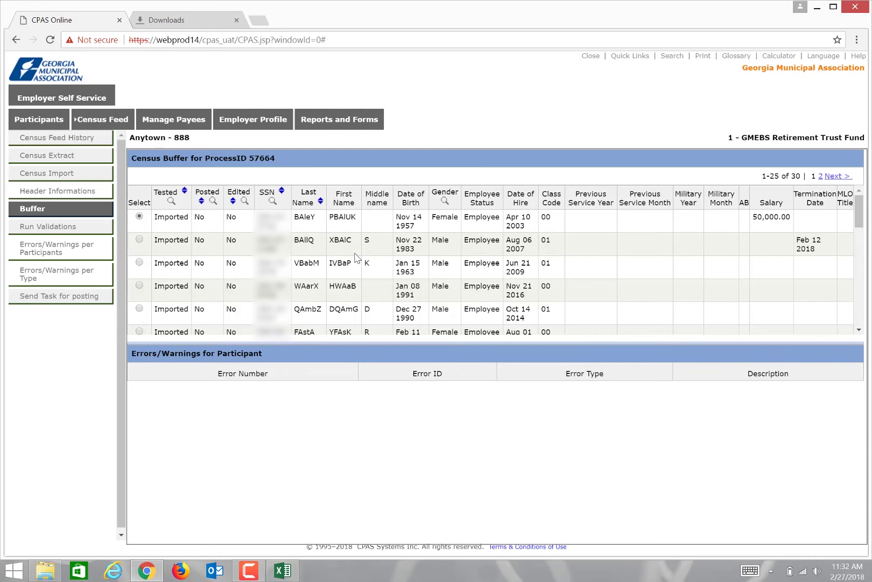
Step: Validate process 57664 and confirm 30 items processed, 0 errors and 86 warnings in Census Feed History
{"action": "left_click", "coordinate": [96, 233]}
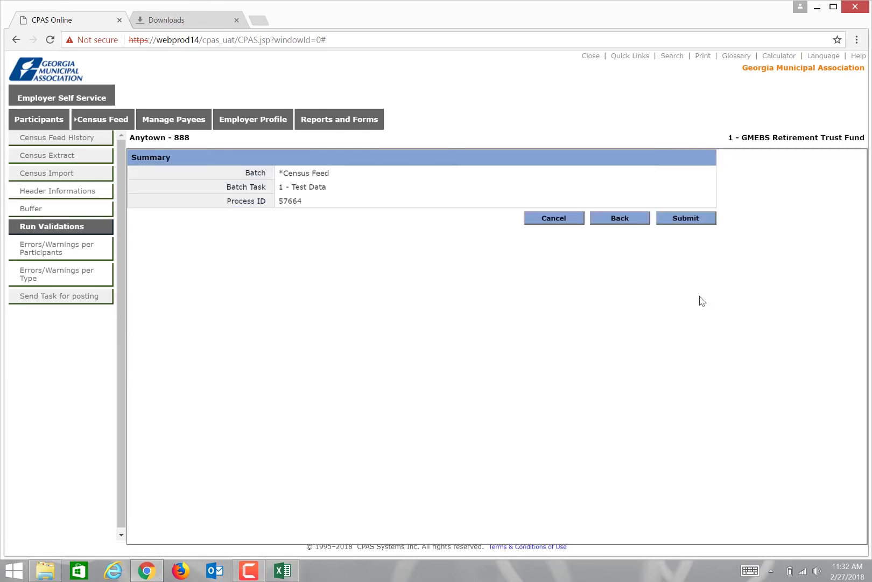
{"action": "left_click", "coordinate": [685, 218]}
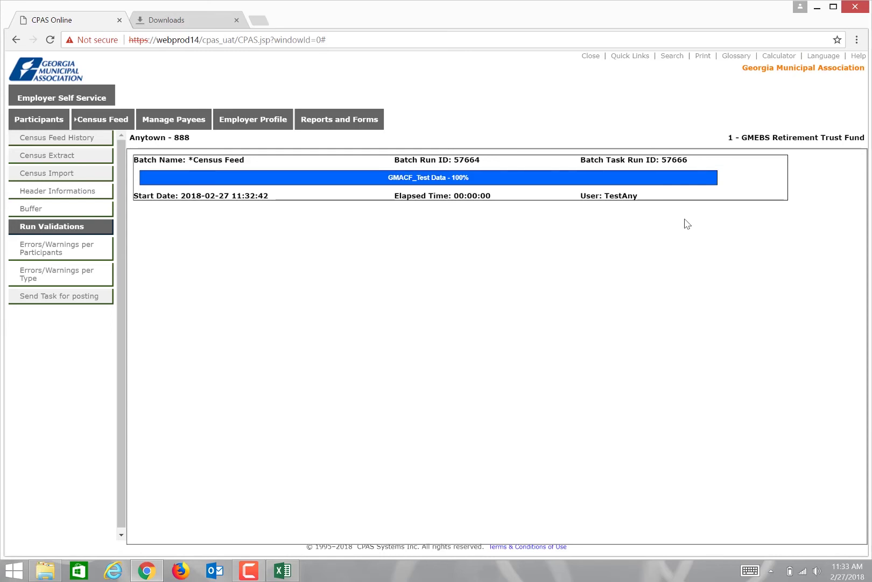
{"action": "left_click", "coordinate": [103, 139]}
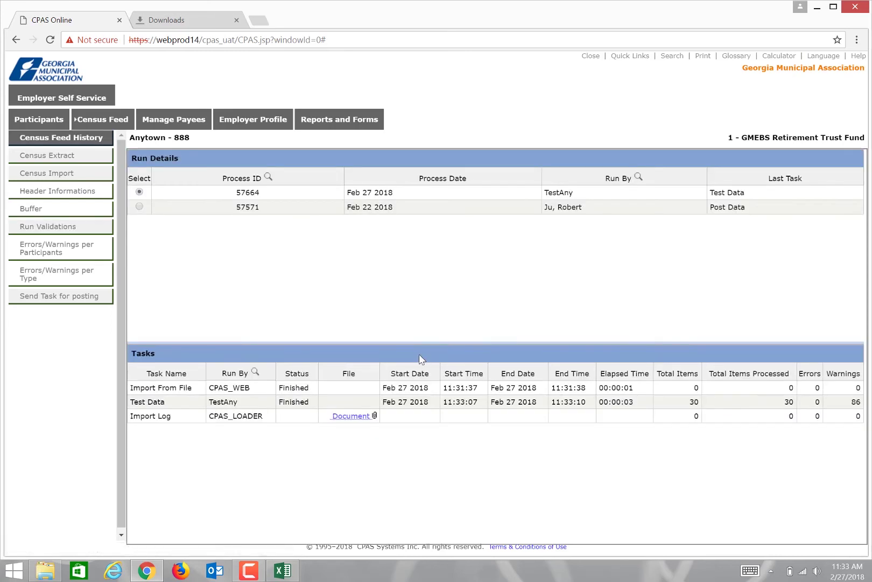
Step: Review the warnings by type: existing compensation records, new employee and changed first name records
{"action": "left_click", "coordinate": [96, 272]}
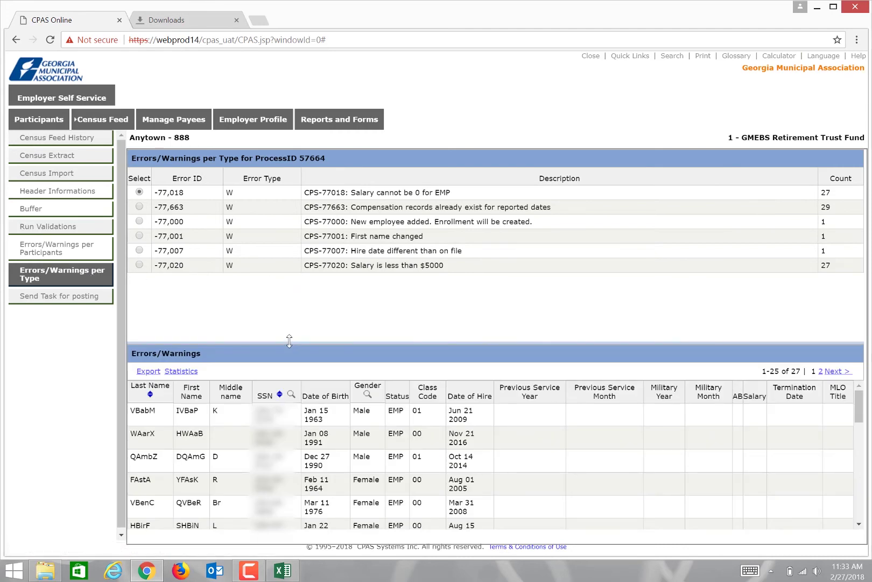
{"action": "left_click_drag", "start_coordinate": [289, 340], "coordinate": [318, 284]}
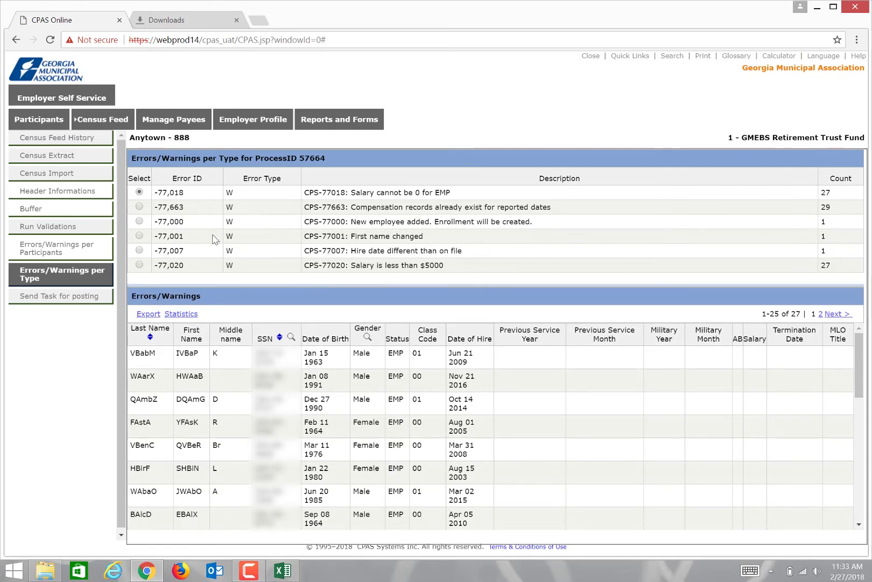
{"action": "left_click", "coordinate": [139, 206]}
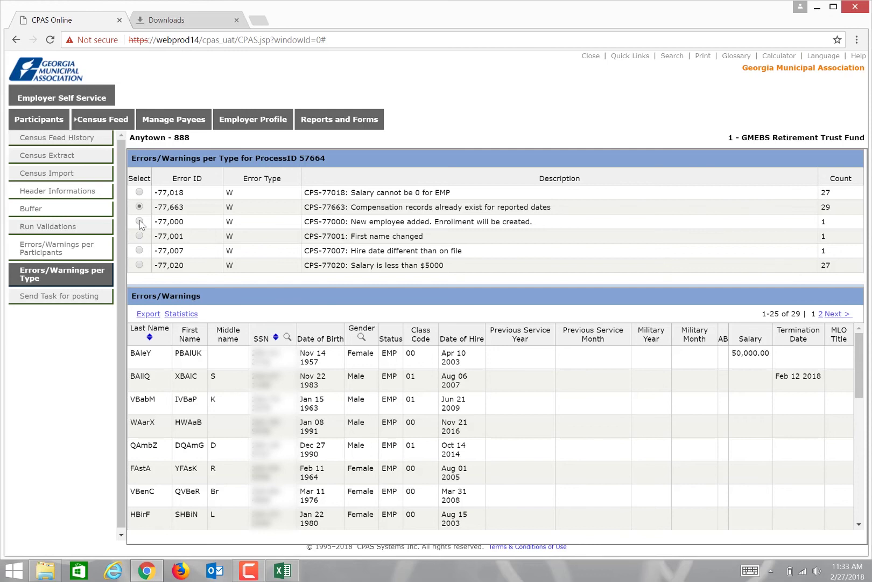
{"action": "left_click", "coordinate": [139, 222]}
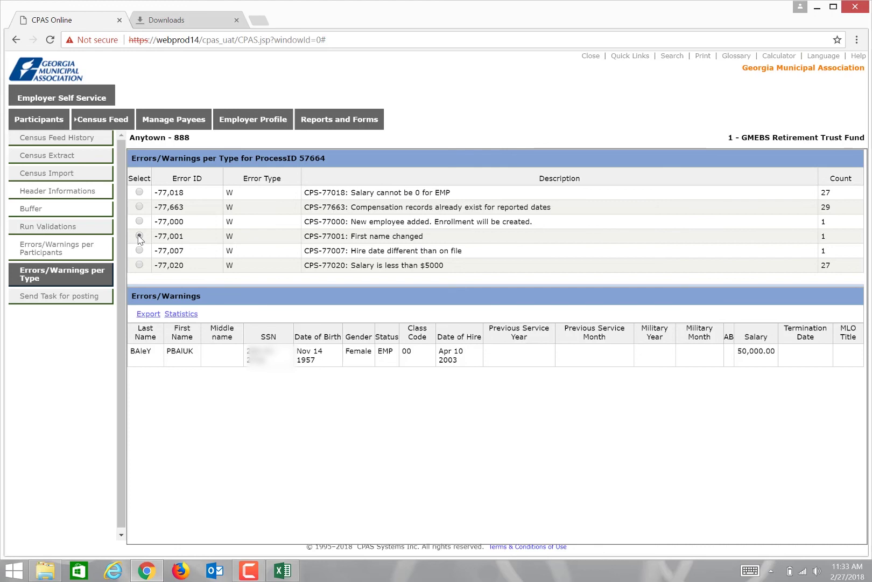
{"action": "left_click", "coordinate": [139, 236]}
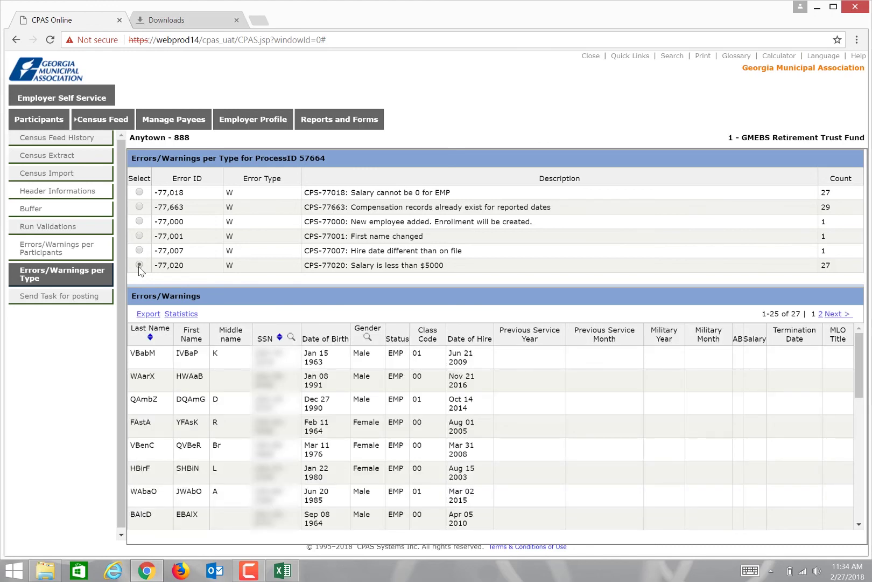
Step: Send the census feed for posting as a High-priority task for Retirement Data Entry, due Mar 02 2018
{"action": "left_click", "coordinate": [81, 298]}
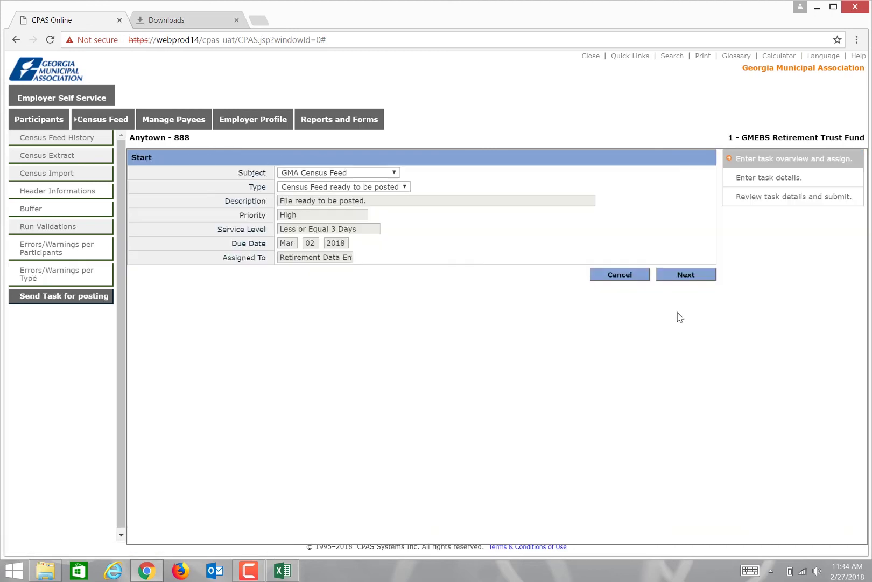
{"action": "left_click", "coordinate": [686, 276]}
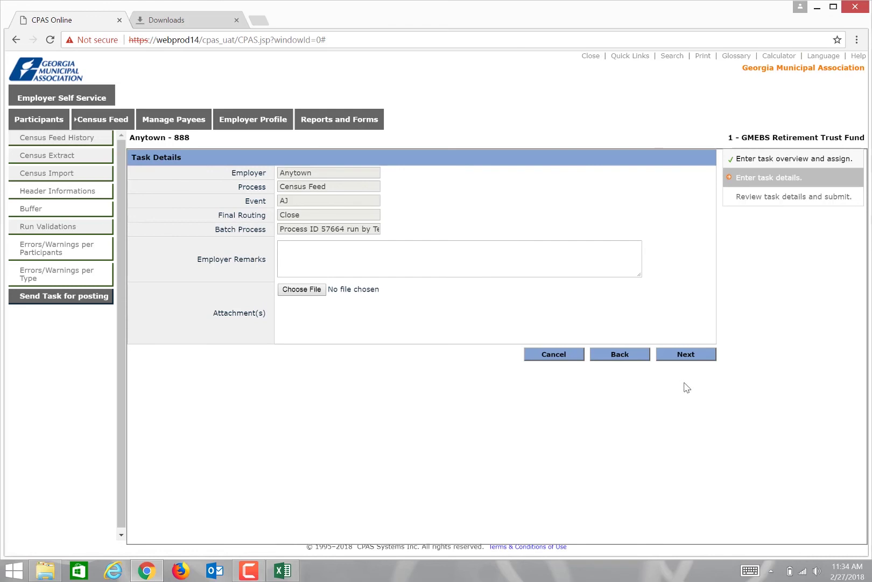
{"action": "left_click", "coordinate": [700, 356]}
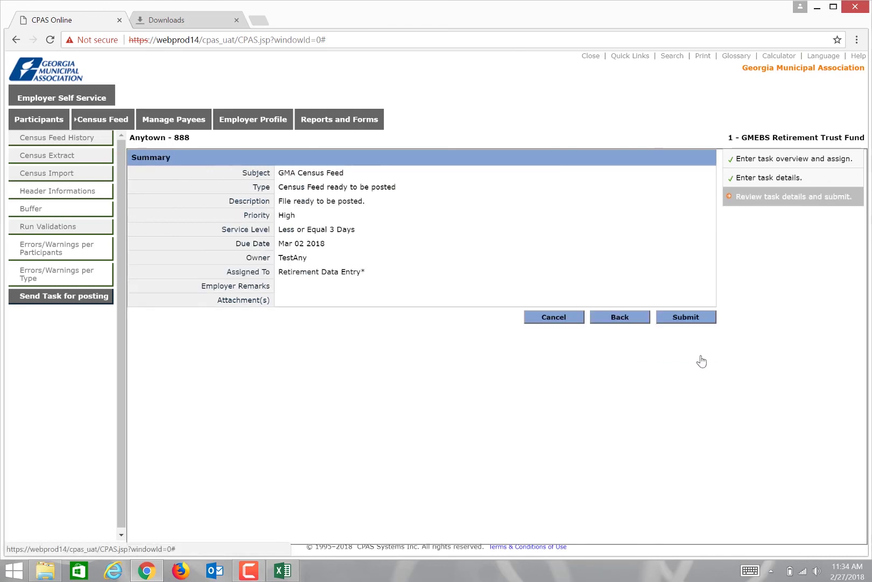
{"action": "left_click", "coordinate": [698, 320]}
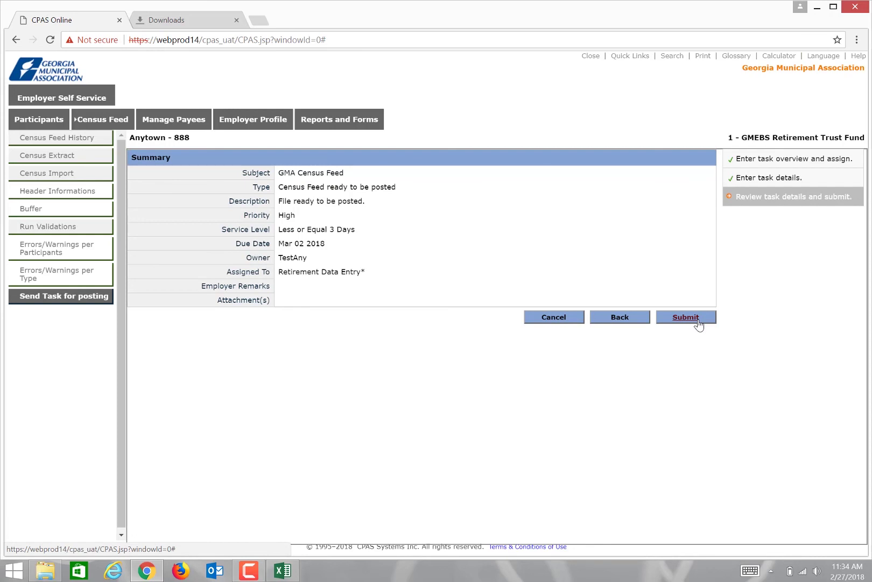